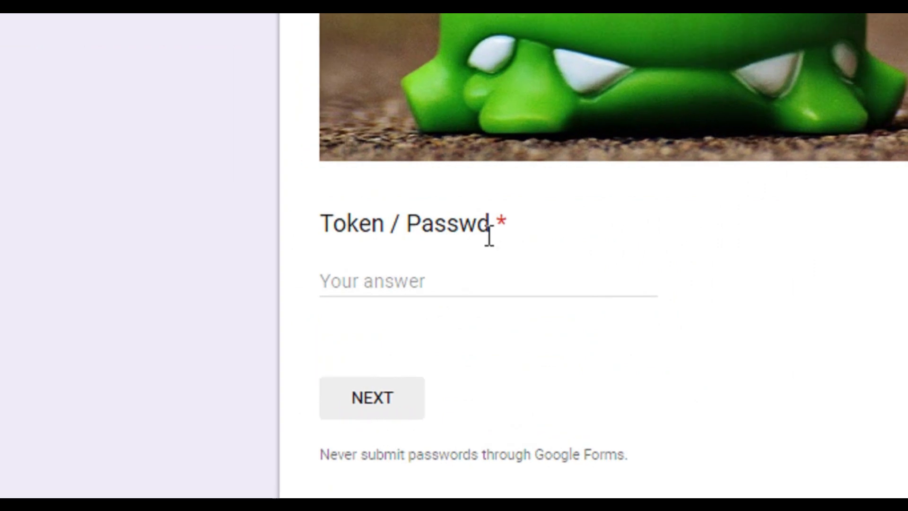
# Step: Submit 'qwerty' as the Token / Passwd answer, see the red error, then erase it
pyautogui.click(406, 266)
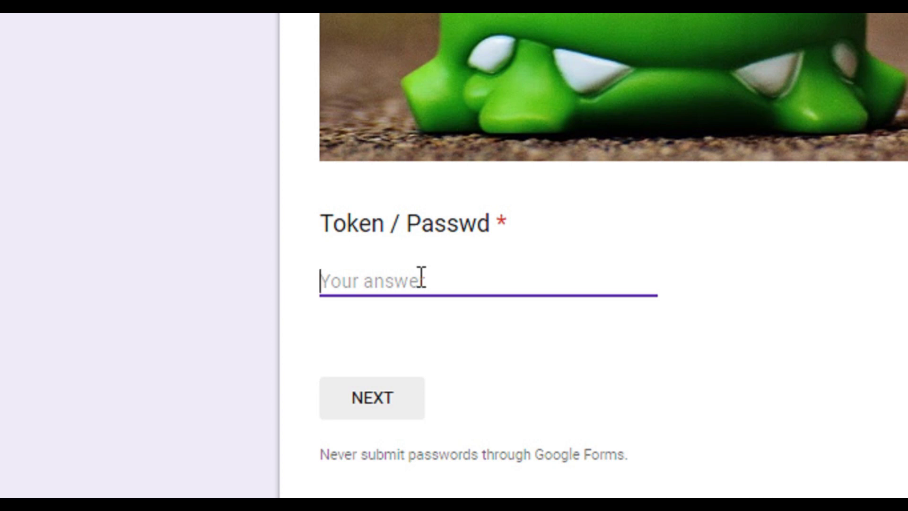
pyautogui.write('qwer')
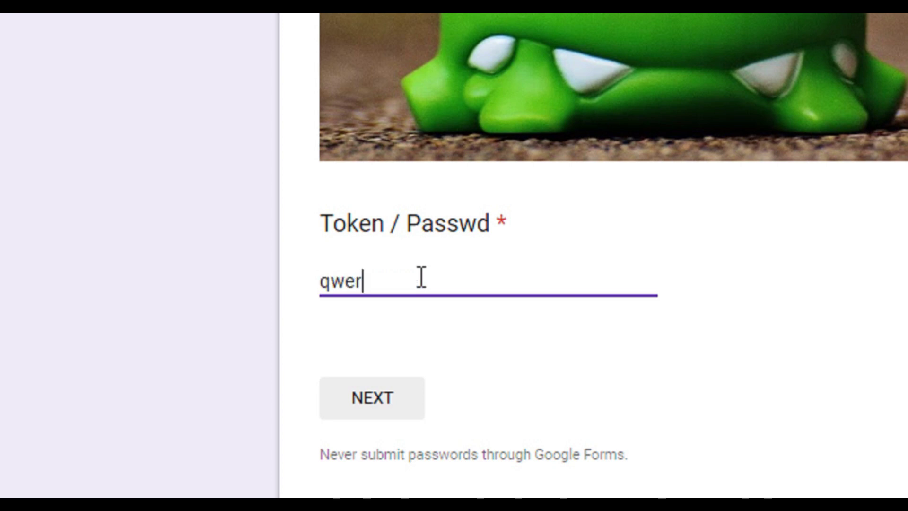
pyautogui.write('ty')
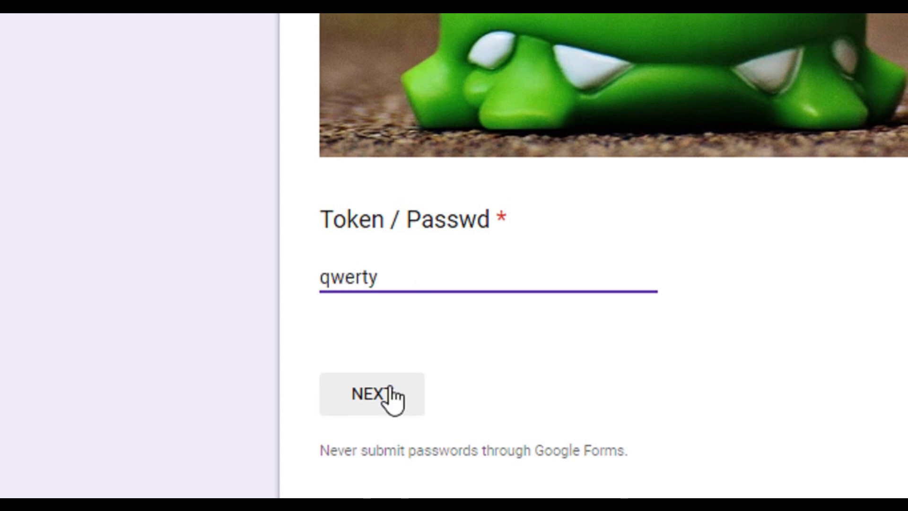
pyautogui.click(388, 381)
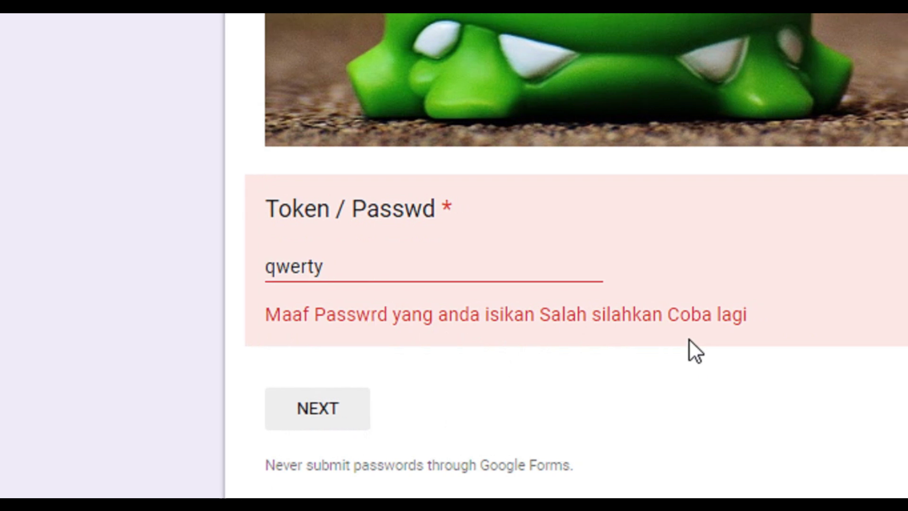
pyautogui.click(539, 270)
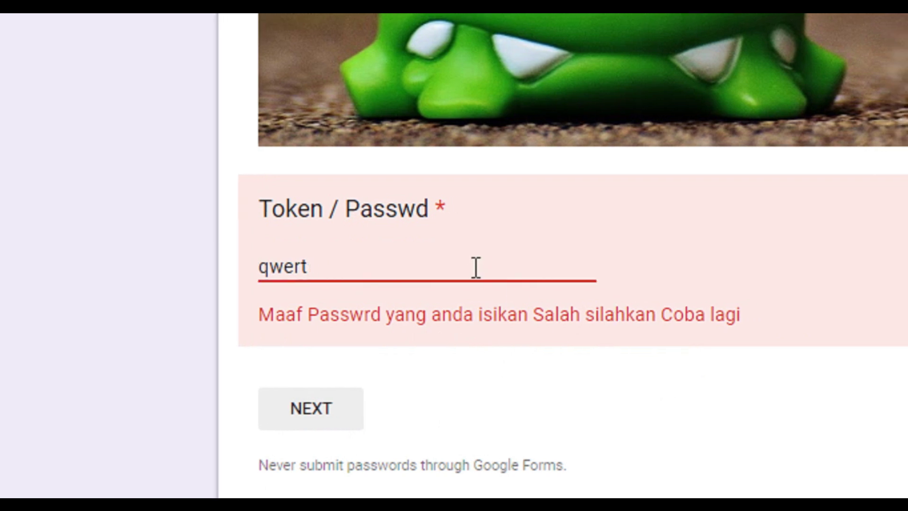
pyautogui.press('BackSpace')
pyautogui.press('BackSpace')
pyautogui.press('BackSpace')
pyautogui.press('BackSpace')
pyautogui.press('BackSpace')
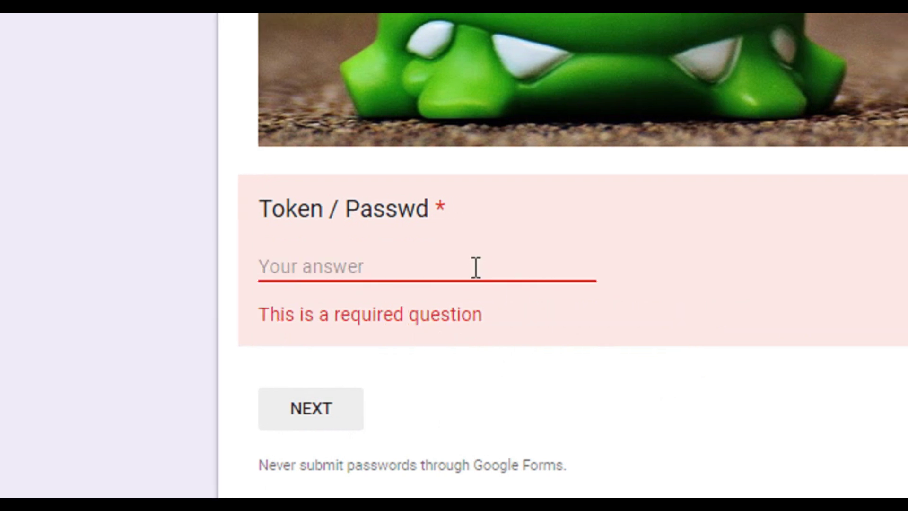
# Step: Submit the empty field, then submit the wrong answer 'erttgff' and clear it again
pyautogui.scroll(-1, 345, 415)
pyautogui.click(335, 379)
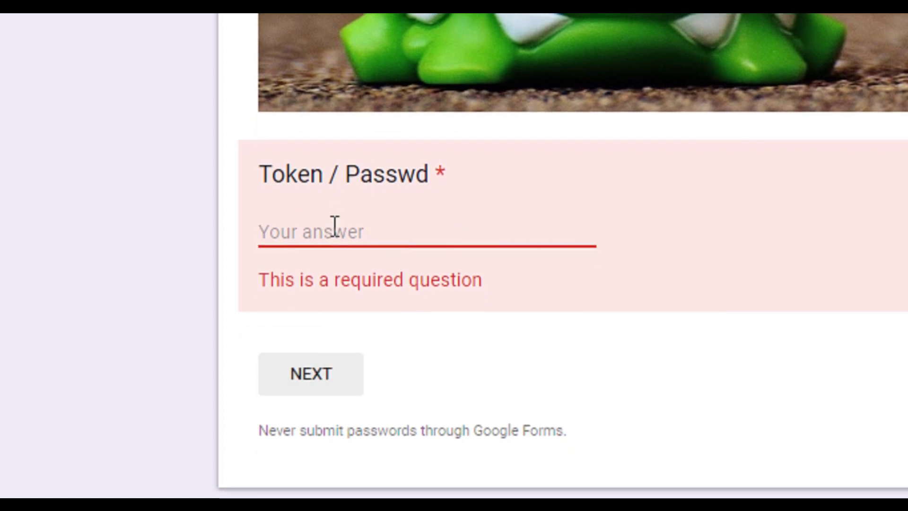
pyautogui.write('erttgff')
pyautogui.click(332, 364)
pyautogui.press('BackSpace')
pyautogui.press('BackSpace')
pyautogui.press('BackSpace')
pyautogui.press('BackSpace')
pyautogui.press('BackSpace')
pyautogui.press('BackSpace')
pyautogui.press('BackSpace')
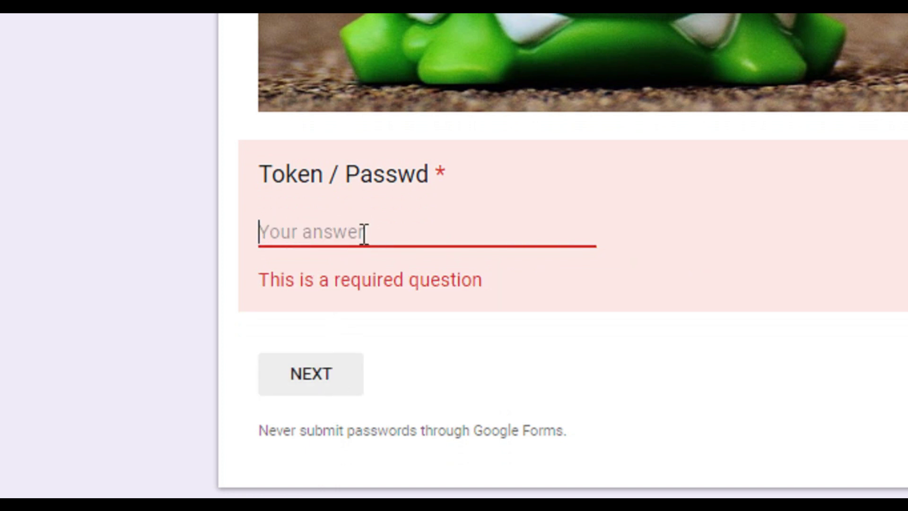
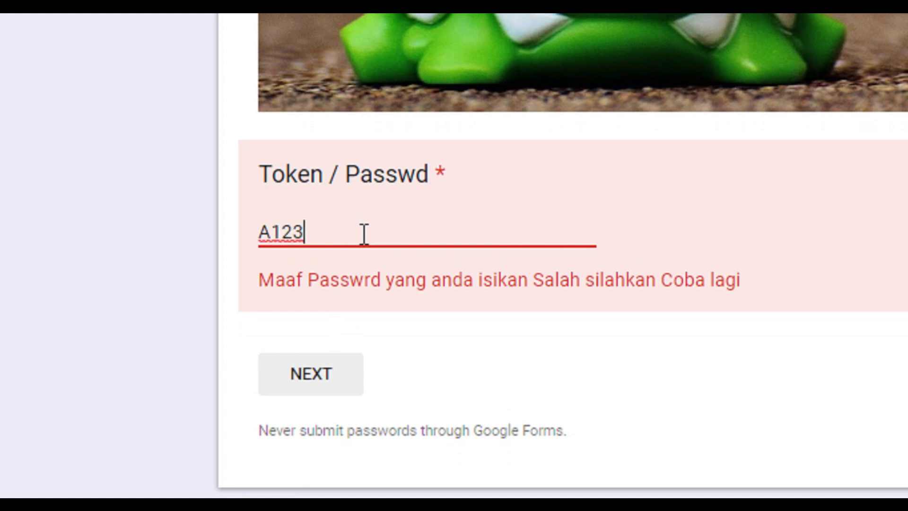
# Step: Enter the correct exam token and move on to the Biodata page
pyautogui.write('B')
pyautogui.click(333, 343)
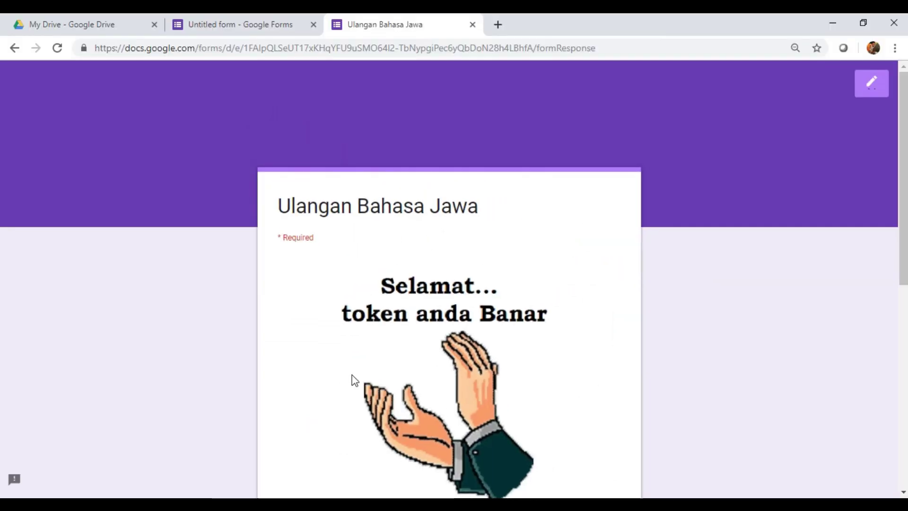
pyautogui.scroll(-3, 402, 355)
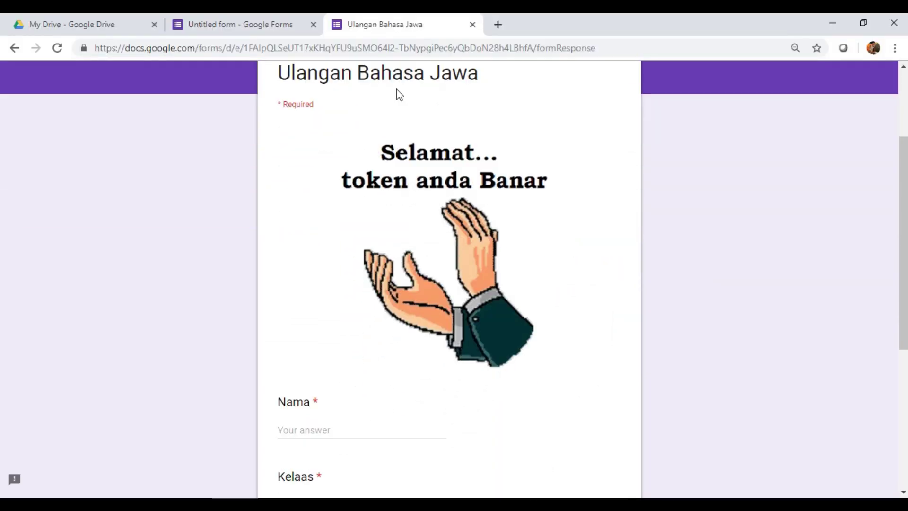
pyautogui.scroll(-2, 446, 260)
# Step: Fill in the student's name, Kelaas 6 and Absen 12, then continue to Soal
pyautogui.click(328, 358)
pyautogui.write('Mufid')
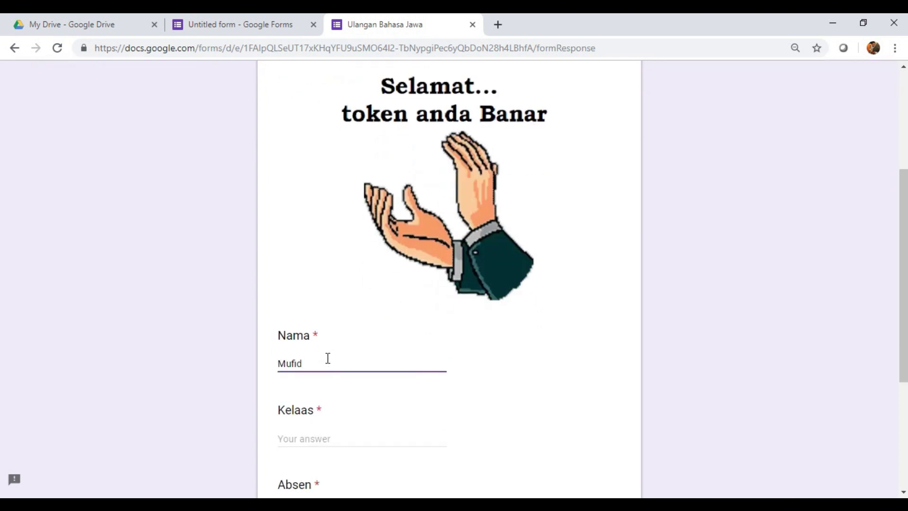
pyautogui.scroll(-4, 328, 358)
pyautogui.click(321, 306)
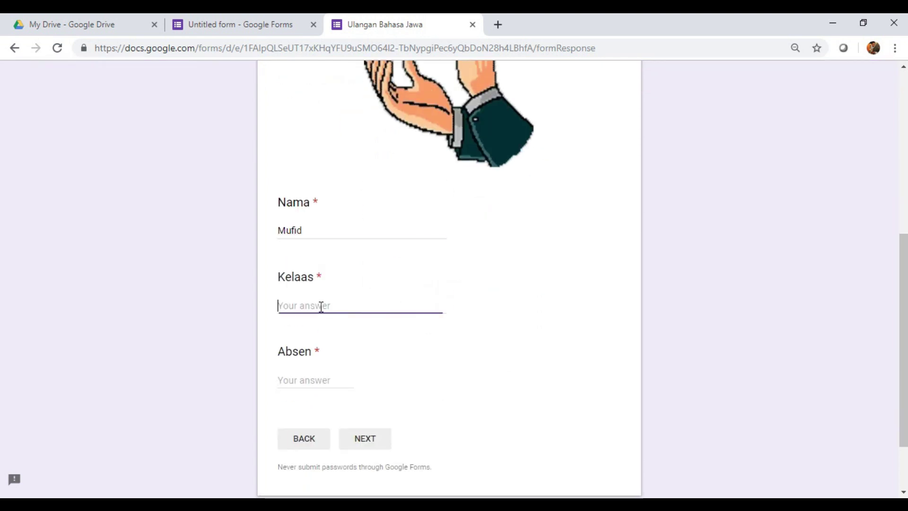
pyautogui.write('6A')
pyautogui.scroll(-2, 324, 350)
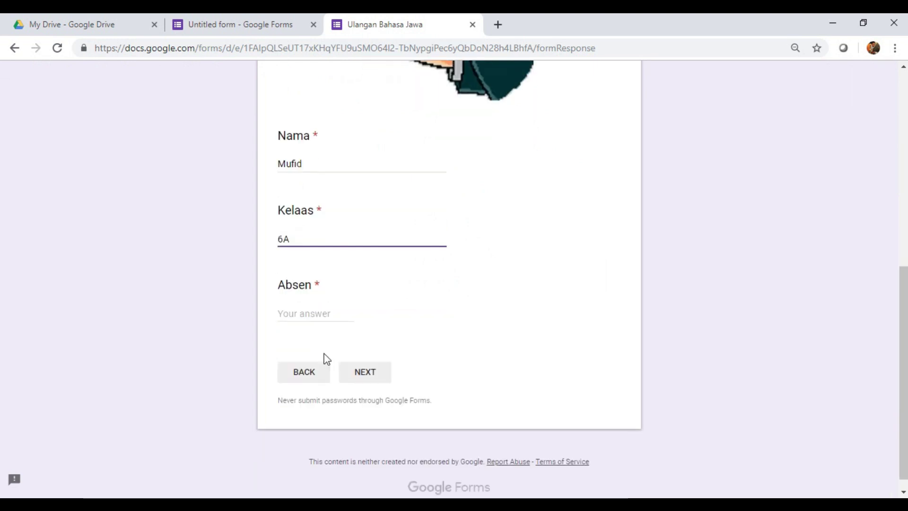
pyautogui.click(311, 312)
pyautogui.write('12')
pyautogui.click(362, 373)
# Step: Answer the Soal questions (Kucing nggawa Cakar, last option, benik) and submit the quiz
pyautogui.scroll(-3, 371, 296)
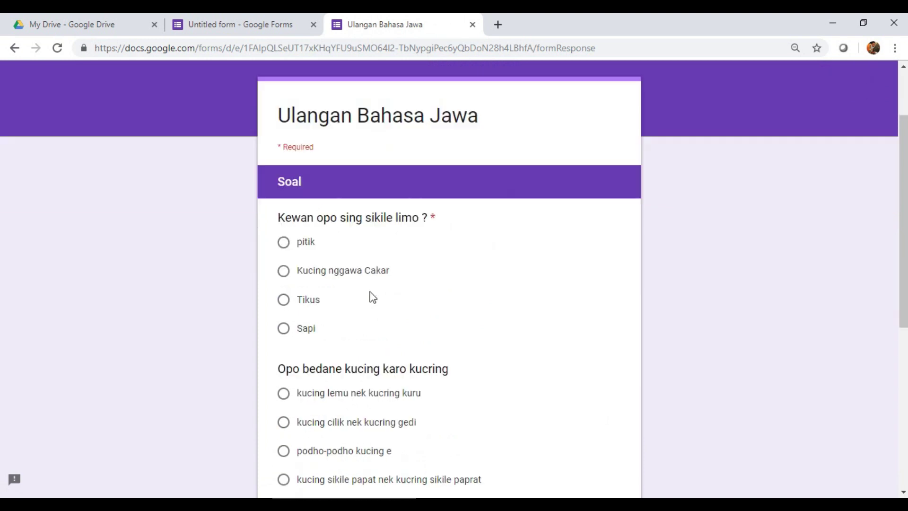
pyautogui.click(283, 199)
pyautogui.click(283, 228)
pyautogui.scroll(-3, 326, 379)
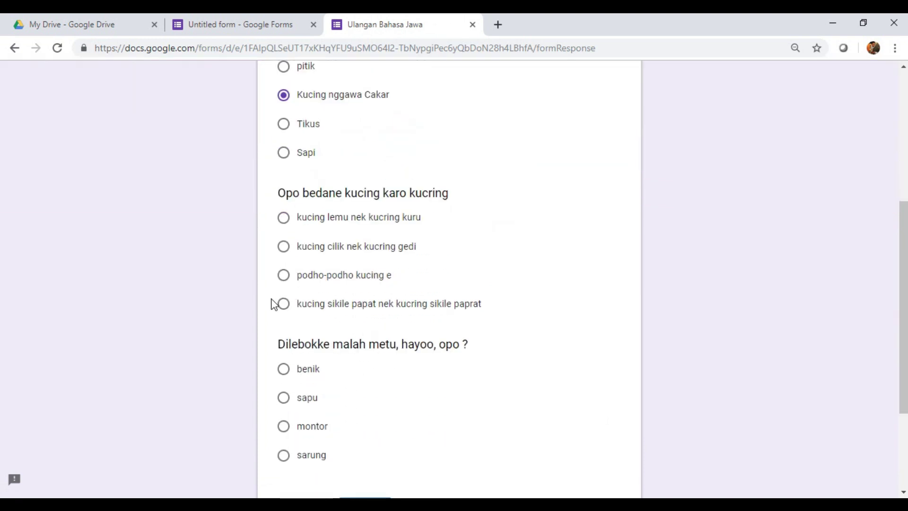
pyautogui.click(288, 306)
pyautogui.scroll(-1, 325, 312)
pyautogui.scroll(-3, 351, 287)
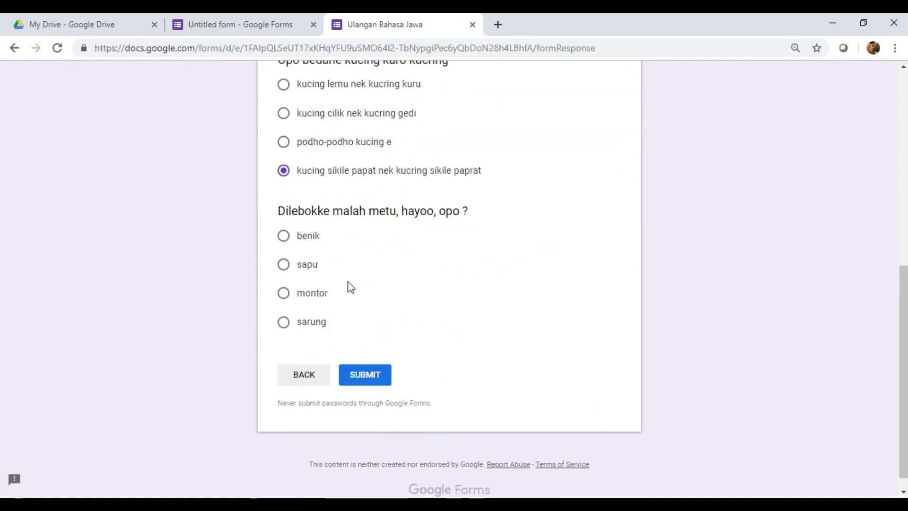
pyautogui.click(284, 236)
pyautogui.click(371, 377)
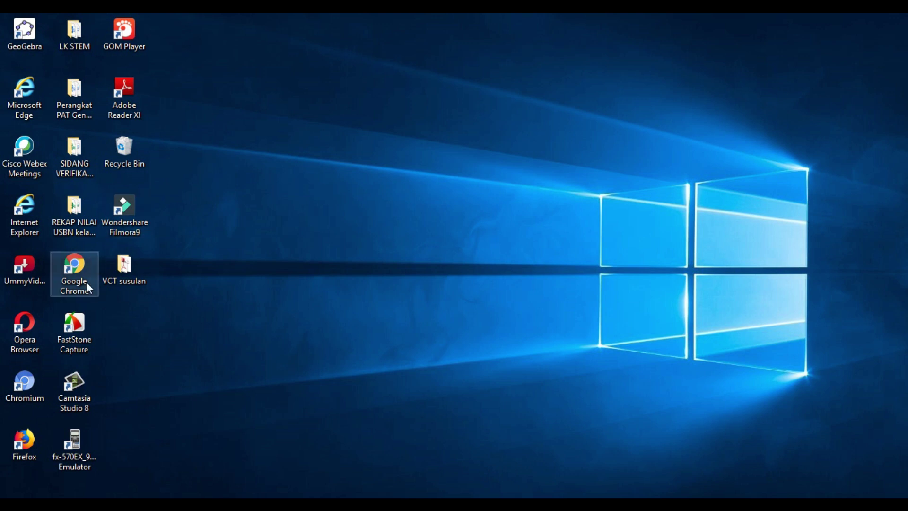
# Step: Launch Chrome maximized and open Google Drive from the Google apps grid
pyautogui.click(78, 271)
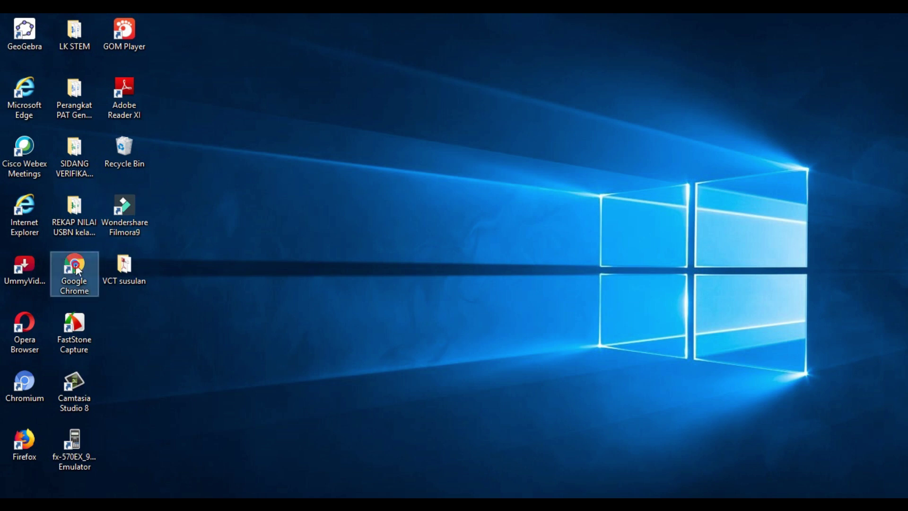
pyautogui.doubleClick(78, 271)
pyautogui.click(872, 35)
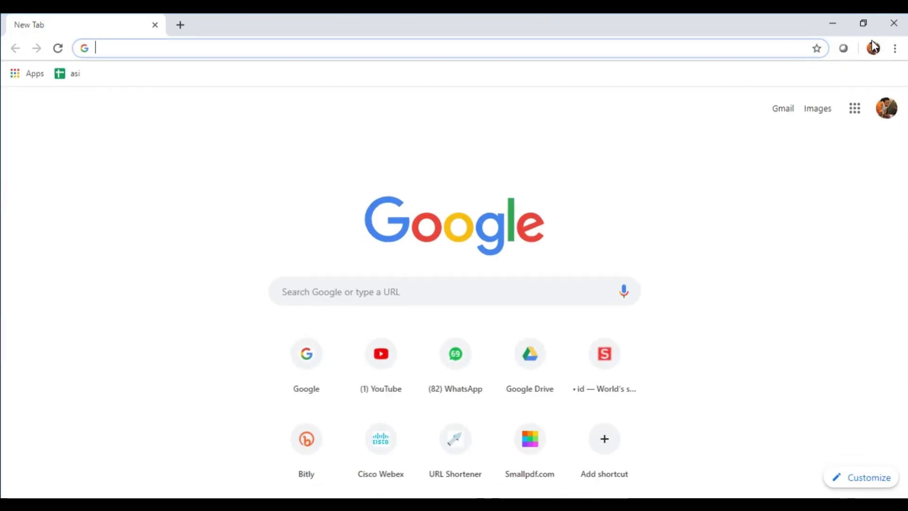
pyautogui.click(862, 112)
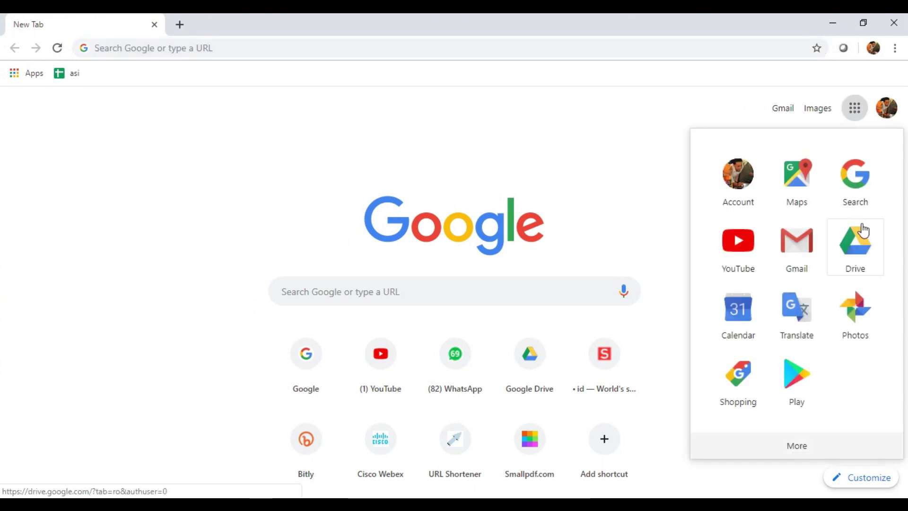
pyautogui.click(864, 239)
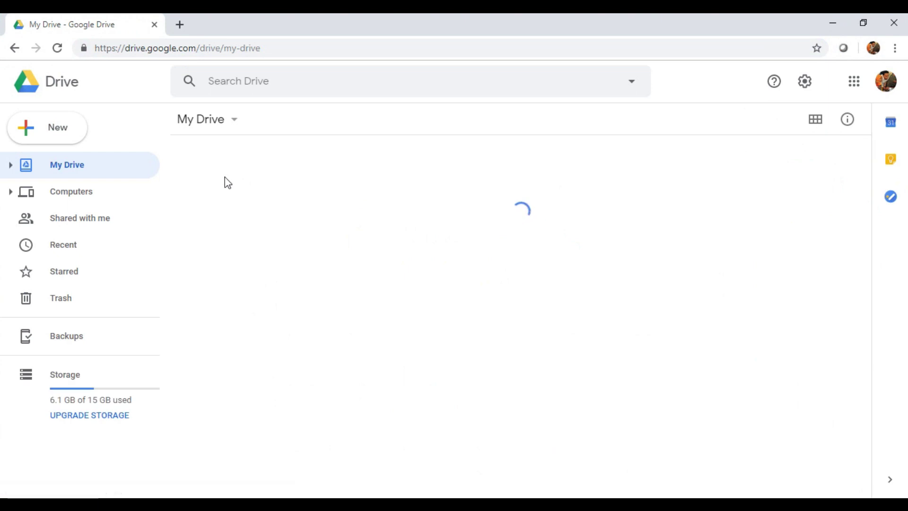
# Step: Create a new Google Form from Drive's New > More menu
pyautogui.click(49, 127)
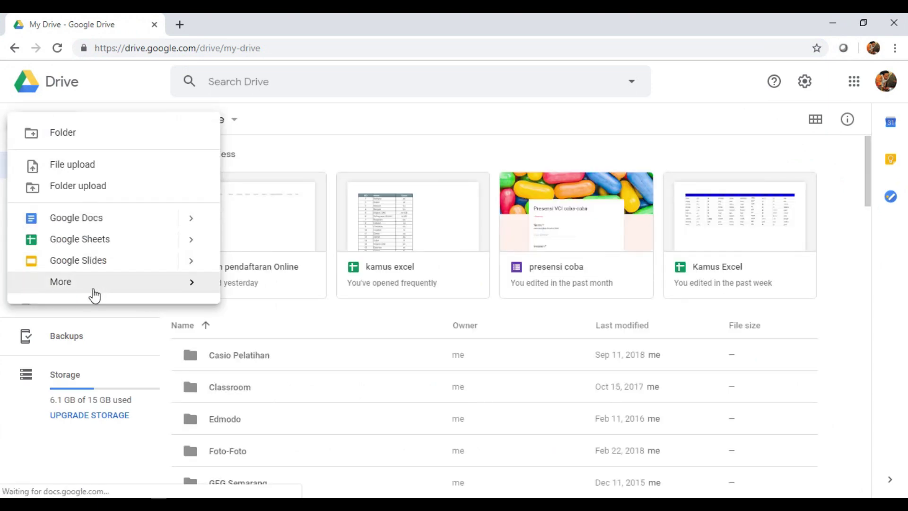
pyautogui.moveTo(110, 293)
pyautogui.click(336, 296)
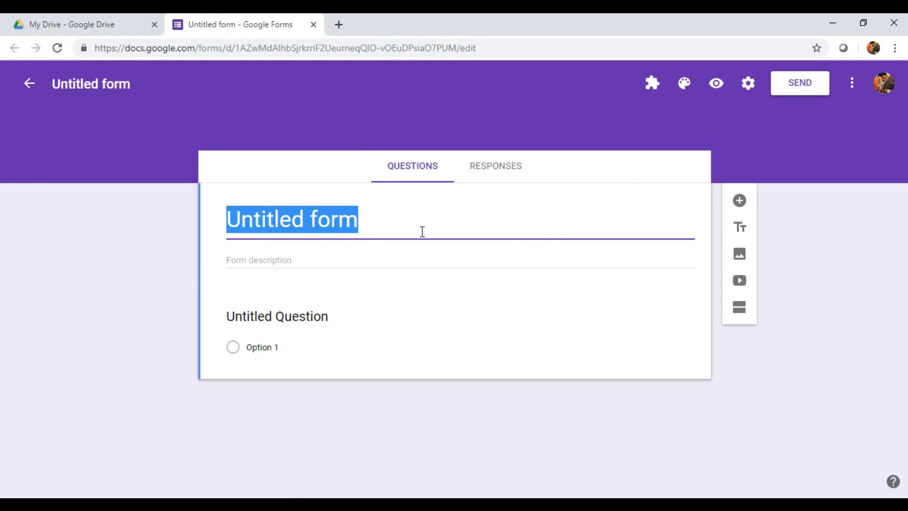
# Step: Title the form 'Ulangan Bahasa Jawa' and bring up the image insertion options
pyautogui.write('Ulangan ')
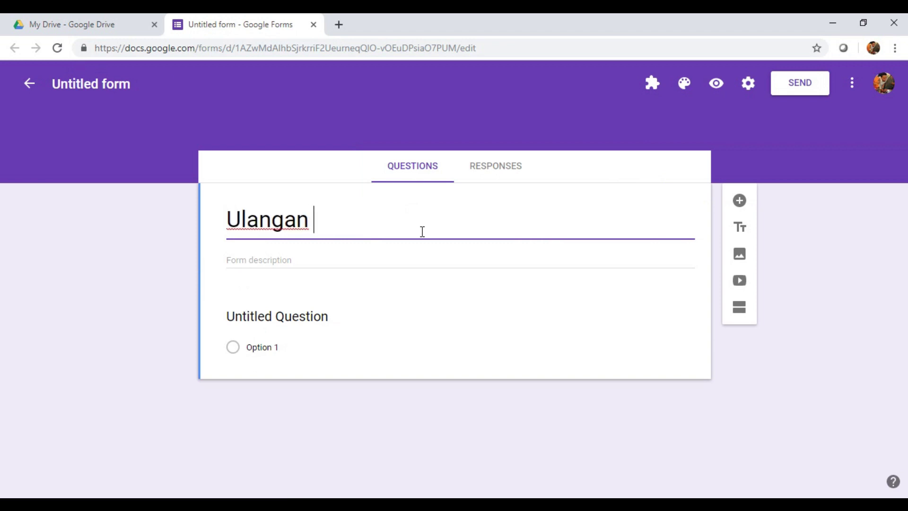
pyautogui.write('Bahasa Jawa')
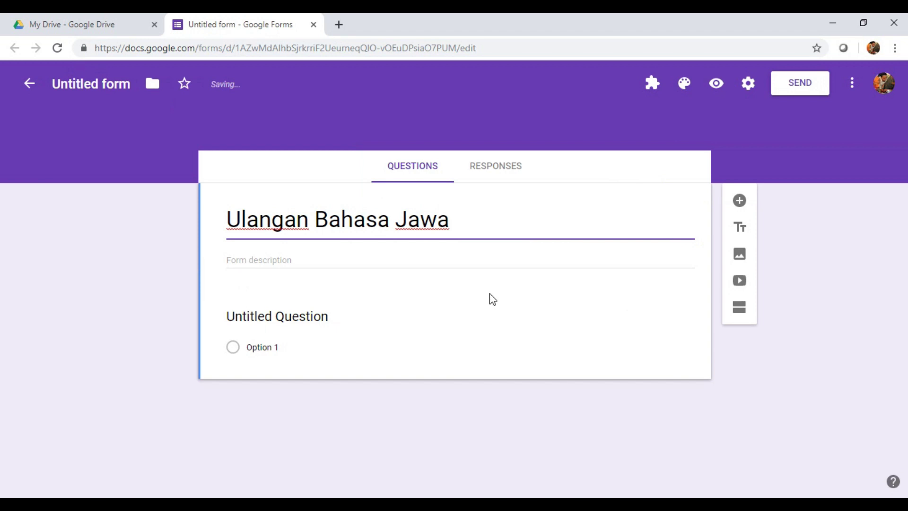
pyautogui.click(739, 258)
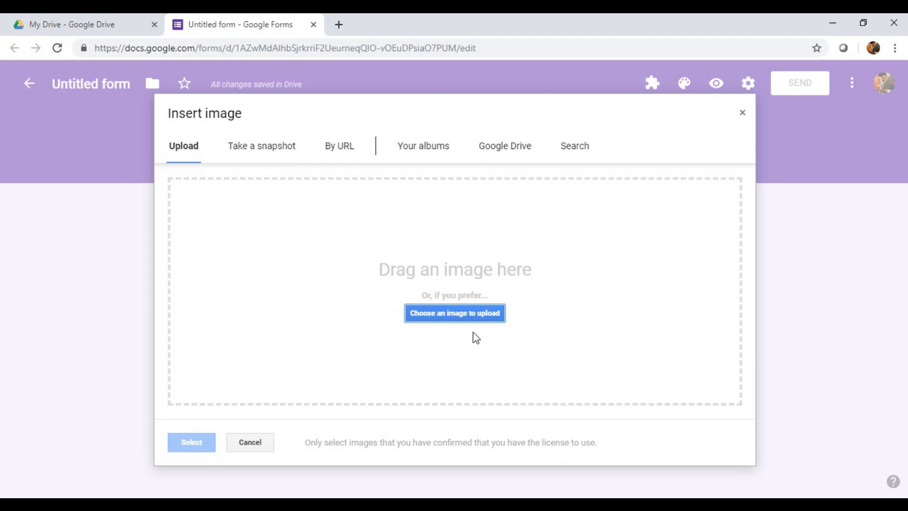
pyautogui.click(335, 147)
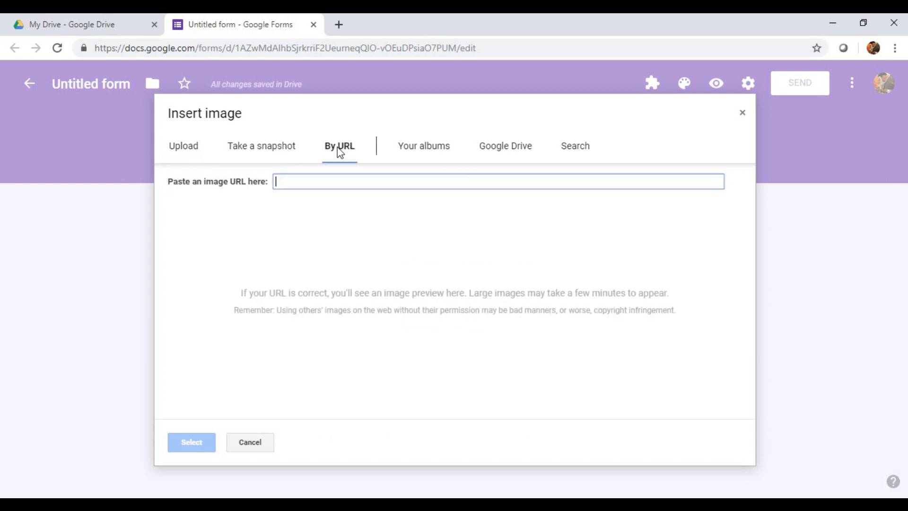
pyautogui.click(279, 157)
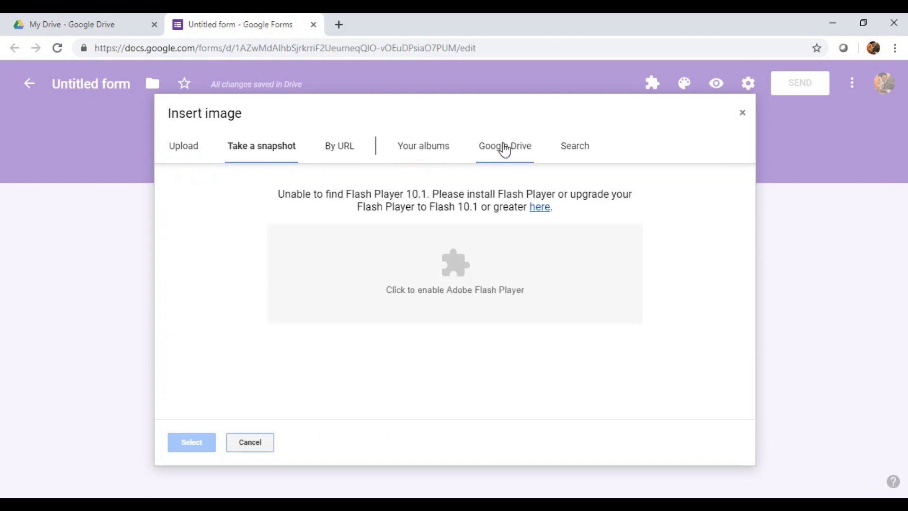
# Step: Search images for 'lucu', filter to photos, and insert the green monster photo
pyautogui.click(573, 152)
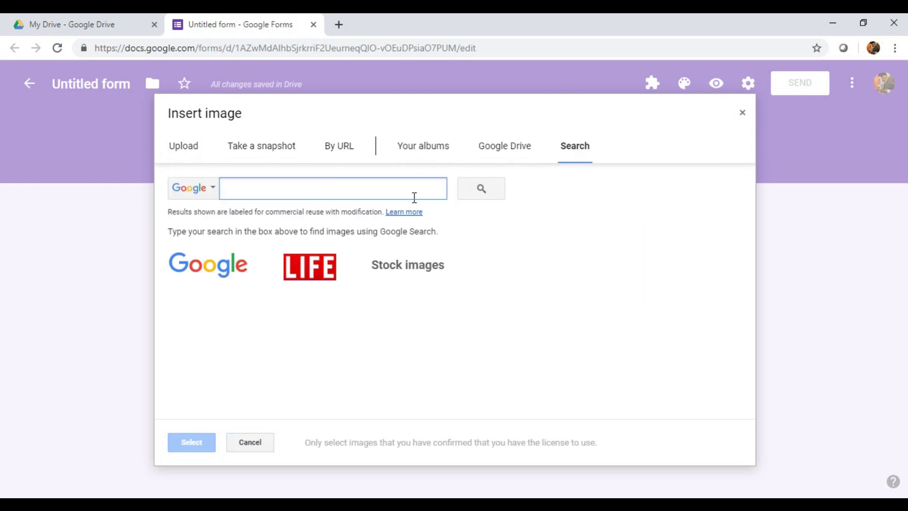
pyautogui.write('lu')
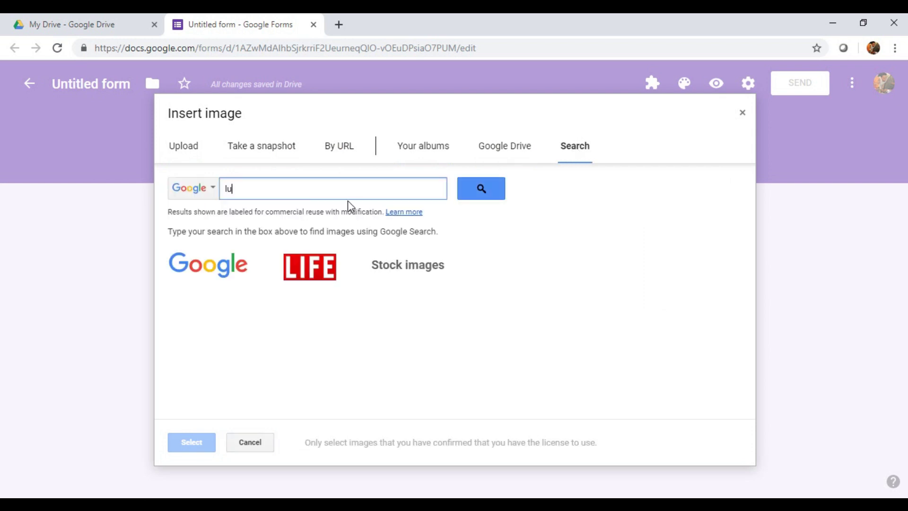
pyautogui.write('cu')
pyautogui.press('Return')
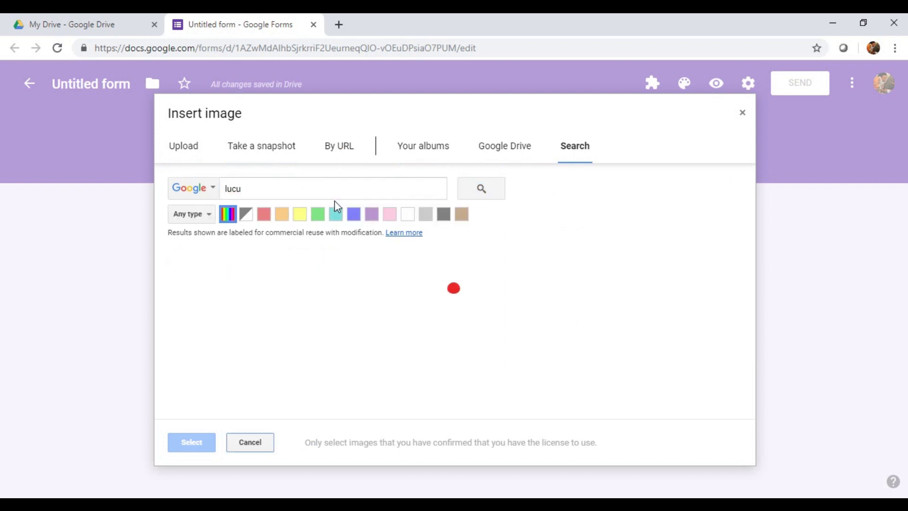
pyautogui.click(204, 216)
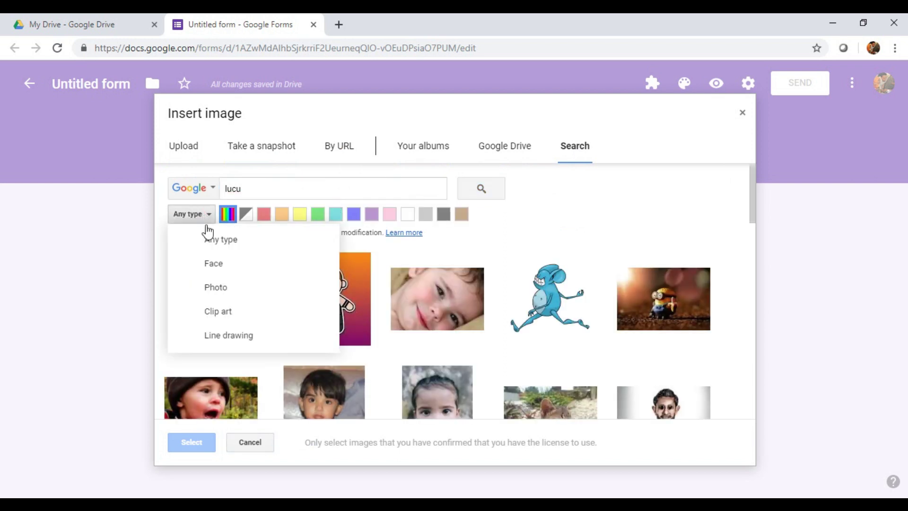
pyautogui.click(220, 294)
pyautogui.scroll(-10, 509, 292)
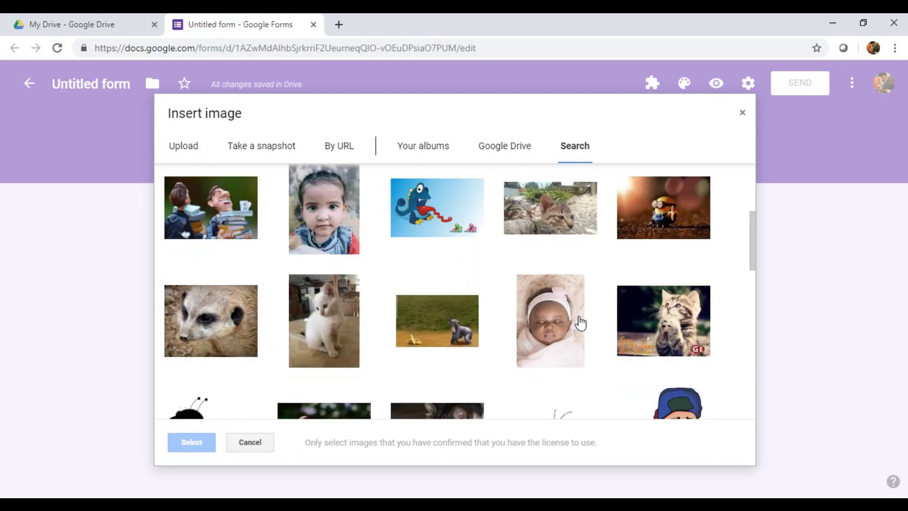
pyautogui.click(567, 201)
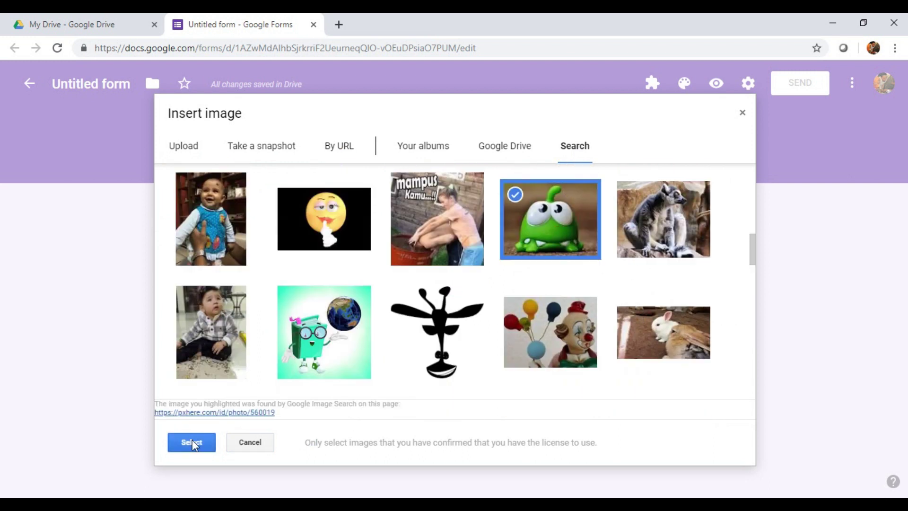
pyautogui.click(189, 442)
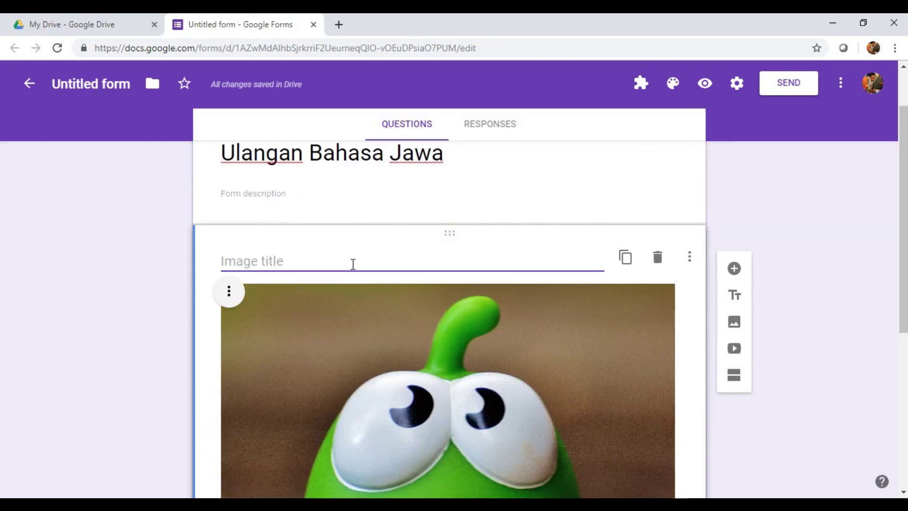
# Step: Caption the image 'Tebak-tebakan Jawa', removing the typo and the word 'Bab'
pyautogui.click(281, 270)
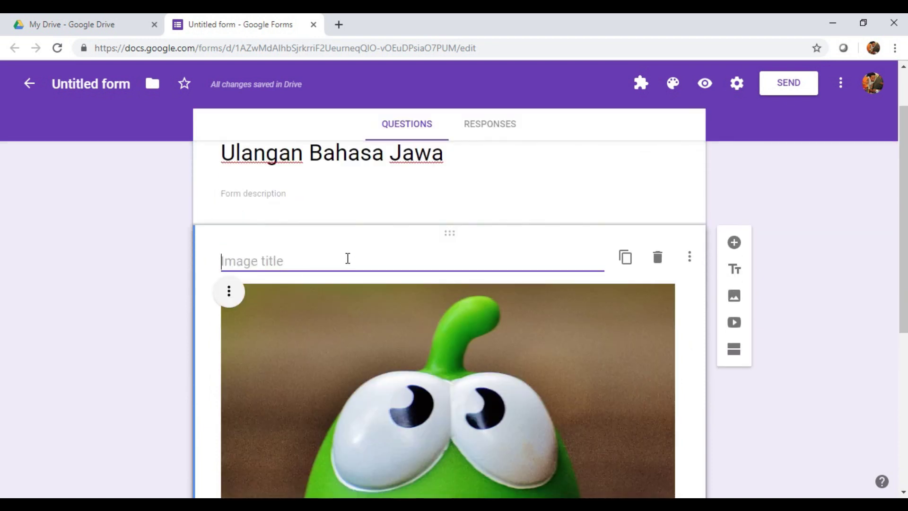
pyautogui.write('Bab Te')
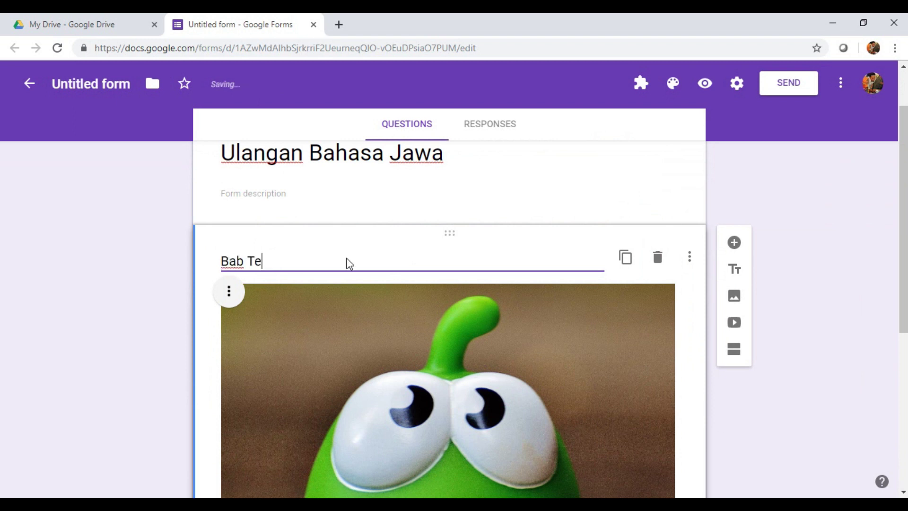
pyautogui.write('beka-')
pyautogui.press('BackSpace')
pyautogui.press('BackSpace')
pyautogui.press('BackSpace')
pyautogui.press('BackSpace')
pyautogui.write('ak-tebakan')
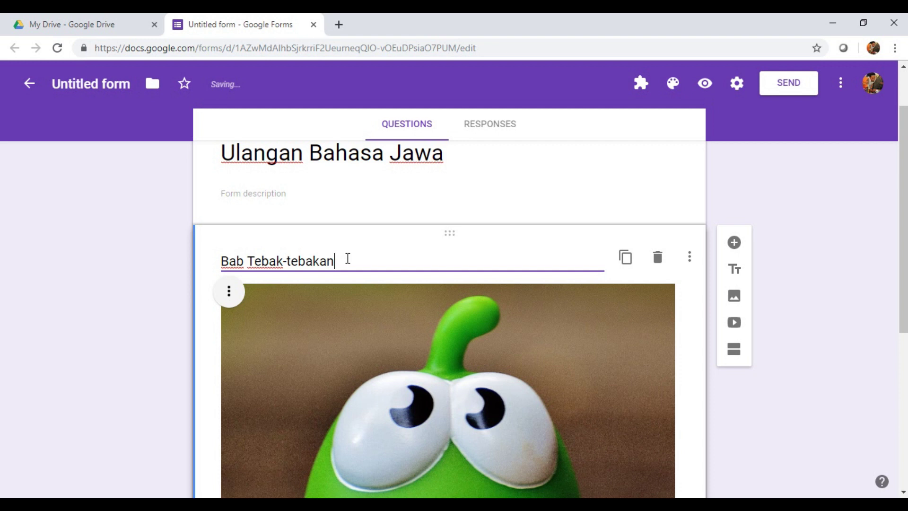
pyautogui.write(' Jawa')
pyautogui.scroll(-1, 270, 217)
pyautogui.click(249, 194)
pyautogui.press('BackSpace')
pyautogui.press('BackSpace')
pyautogui.press('BackSpace')
pyautogui.press('BackSpace')
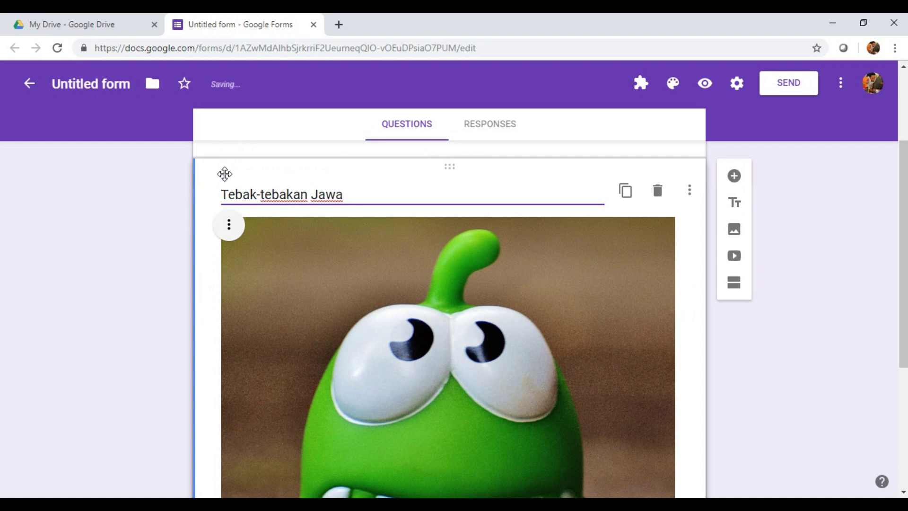
# Step: Make the header image narrower by dragging its corner handle
pyautogui.scroll(-5, 436, 359)
pyautogui.click(582, 337)
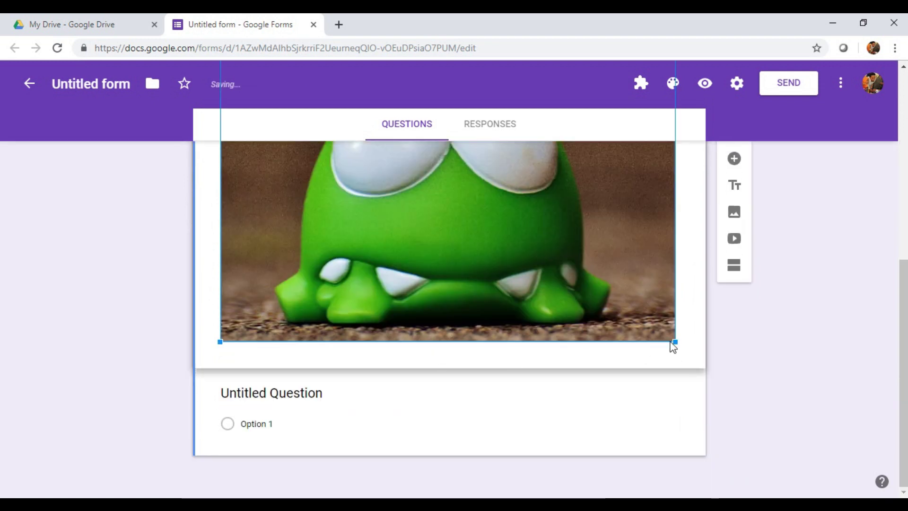
pyautogui.moveTo(675, 340); pyautogui.dragTo(637, 334)
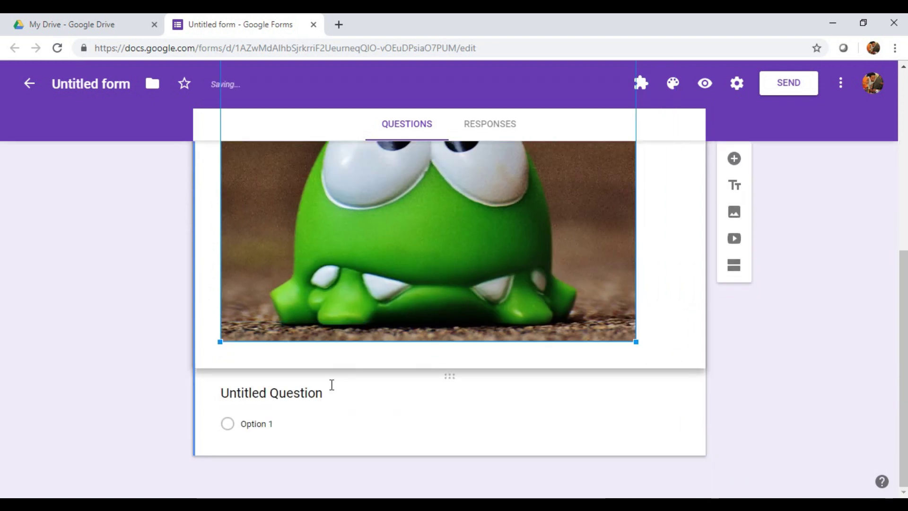
pyautogui.click(326, 391)
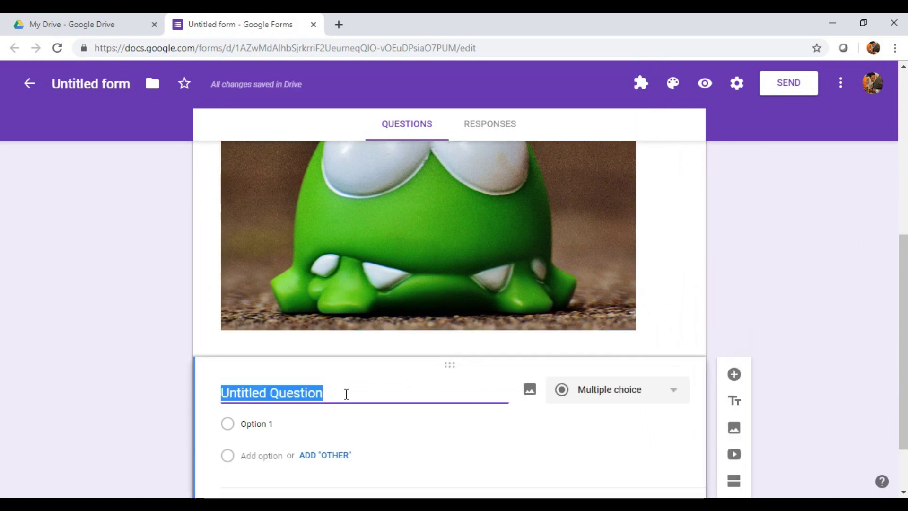
# Step: Title the question 'Token / Passwd', make it required, and choose Text validation
pyautogui.write('To')
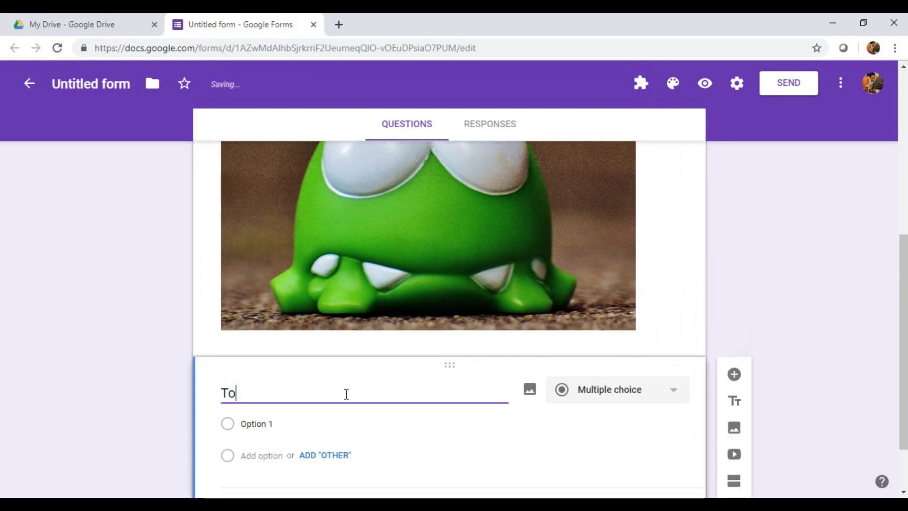
pyautogui.write('ken ')
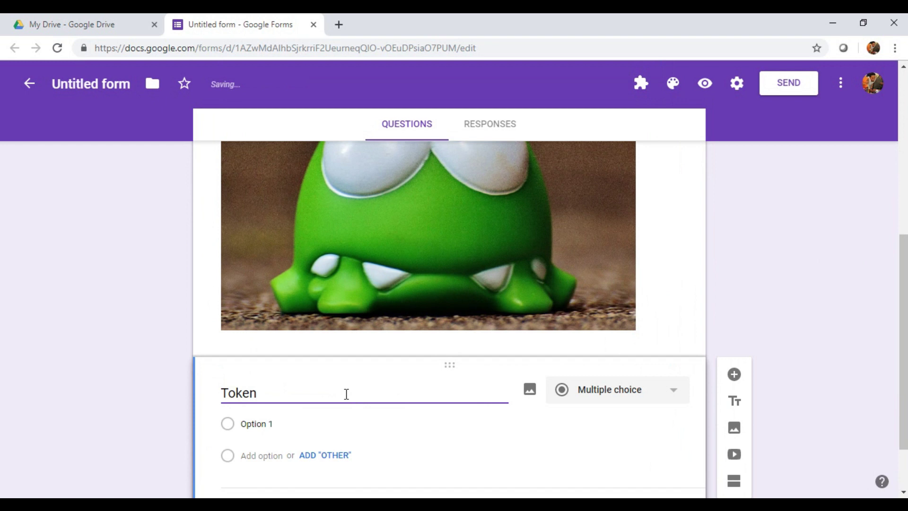
pyautogui.write('/ Pa')
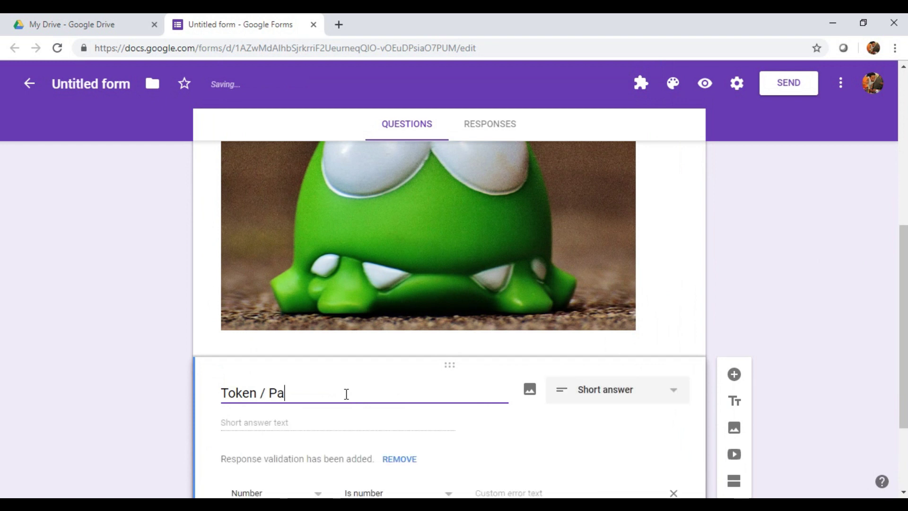
pyautogui.write('sswd')
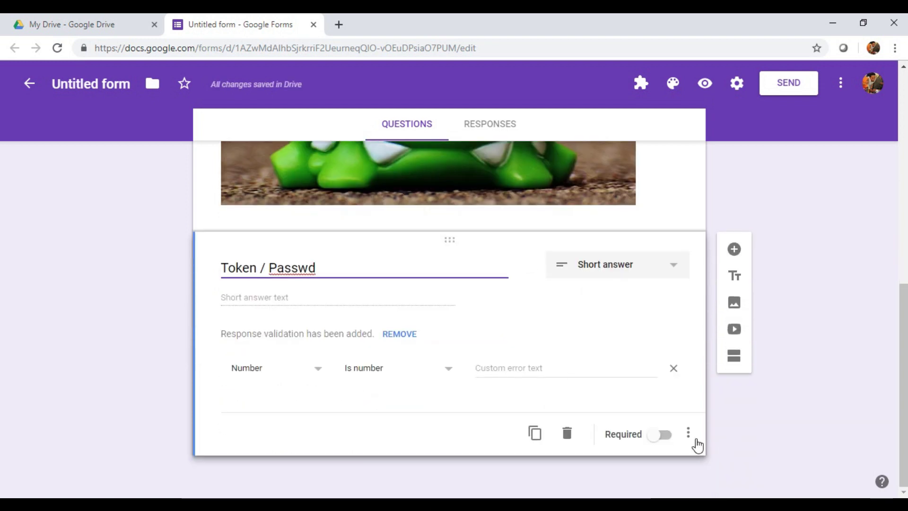
pyautogui.click(688, 433)
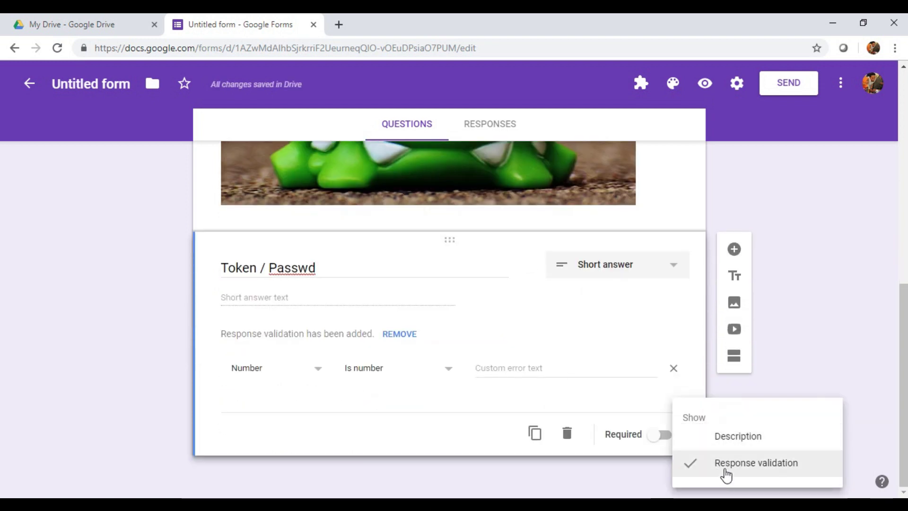
pyautogui.click(651, 456)
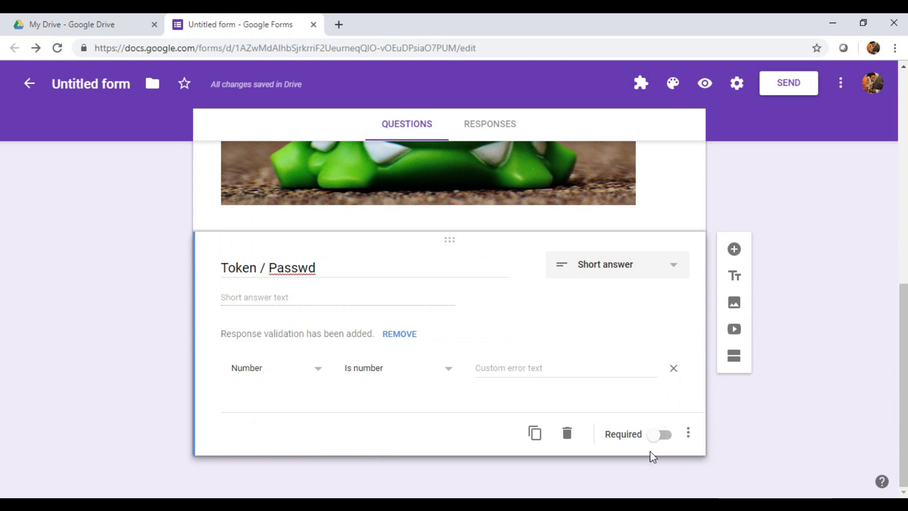
pyautogui.click(664, 436)
pyautogui.click(276, 379)
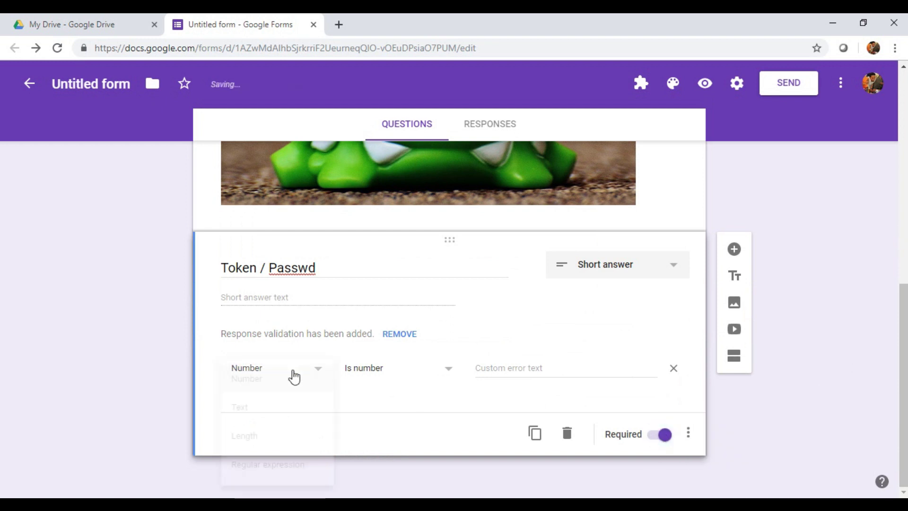
pyautogui.click(280, 414)
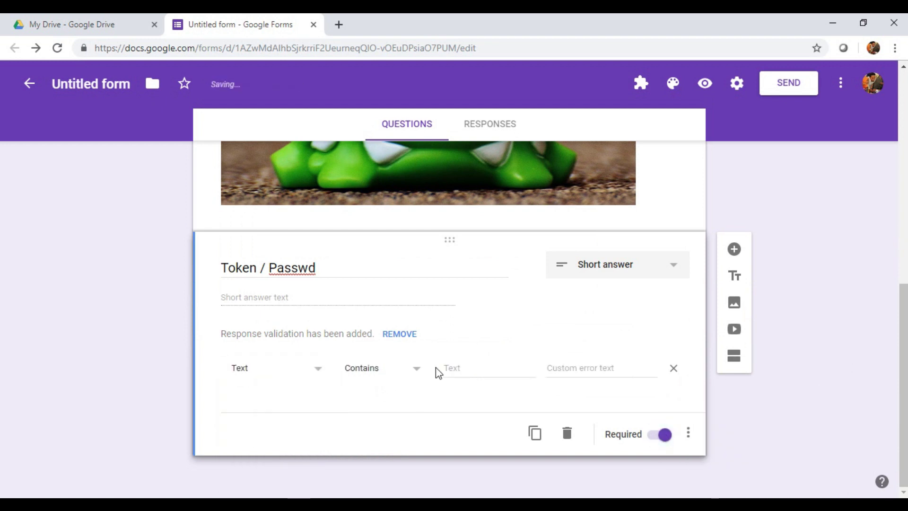
# Step: Require the answer to contain the access token code
pyautogui.click(461, 364)
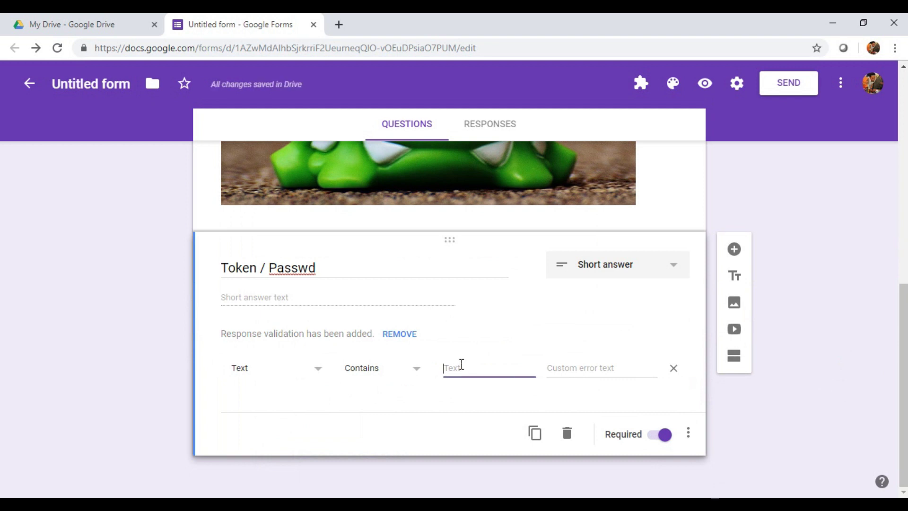
pyautogui.write('a123B')
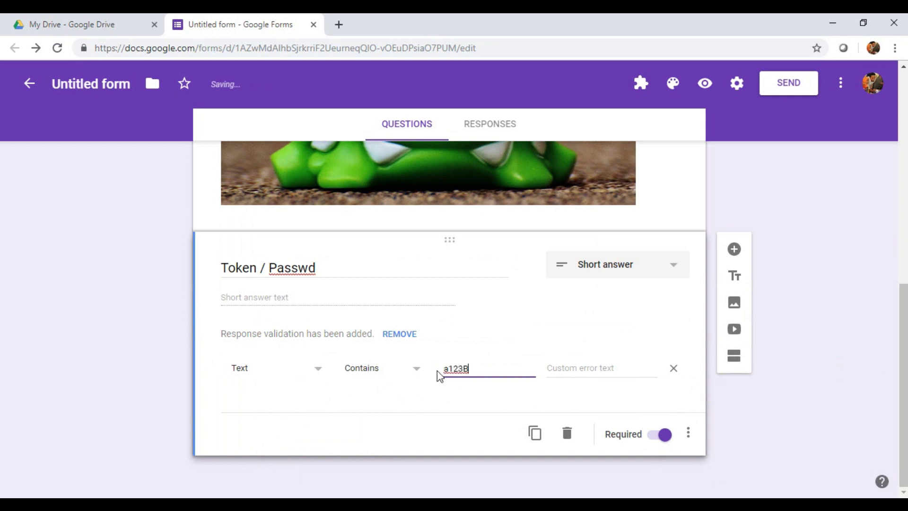
pyautogui.click(451, 369)
pyautogui.press('BackSpace')
pyautogui.write('A')
# Step: Set the error message 'Maaf Passwrd yang anda isikan Salah silahkan Coba lagi'
pyautogui.click(586, 368)
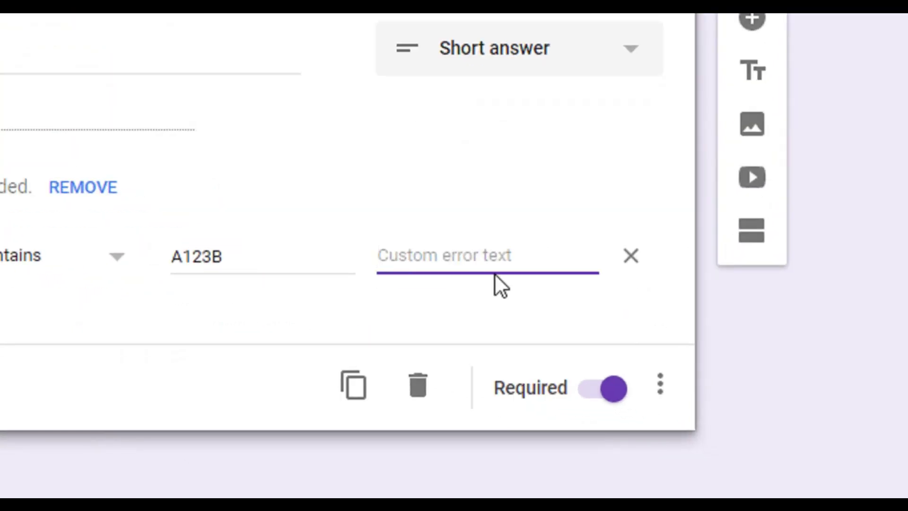
pyautogui.write('Maaf ')
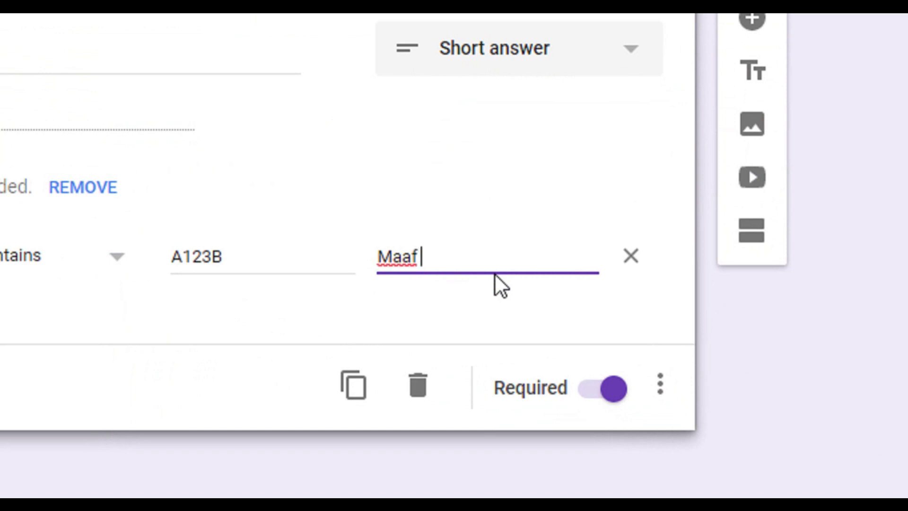
pyautogui.write('No')
pyautogui.press('BackSpace')
pyautogui.press('BackSpace')
pyautogui.write('Passwrd yang ')
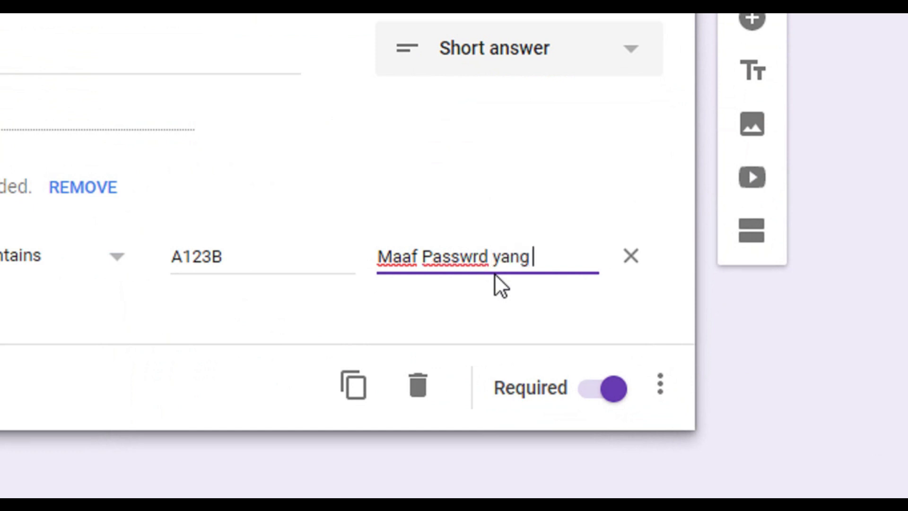
pyautogui.write('anda isis')
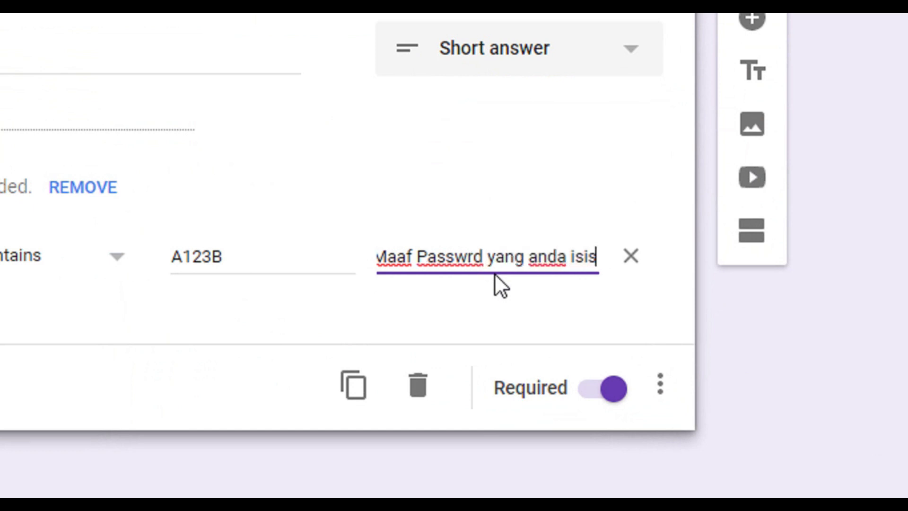
pyautogui.press('BackSpace')
pyautogui.write('kan')
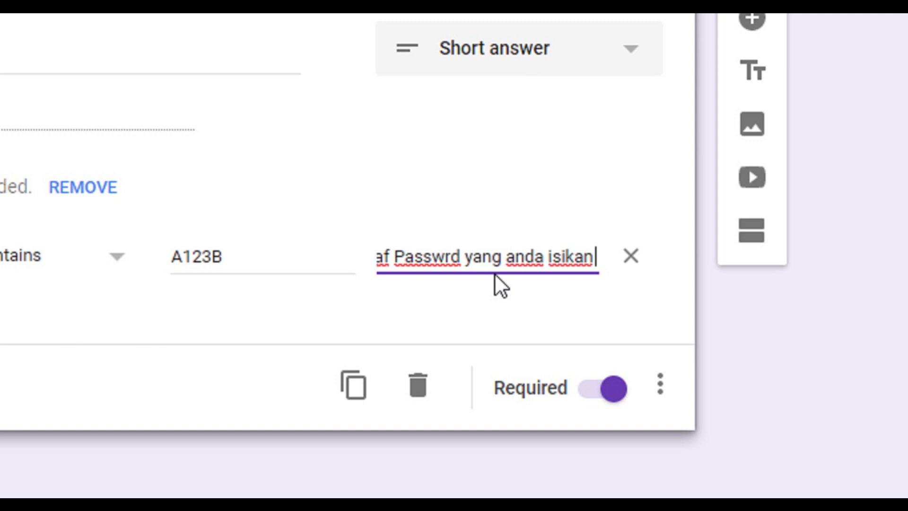
pyautogui.write(' Salah')
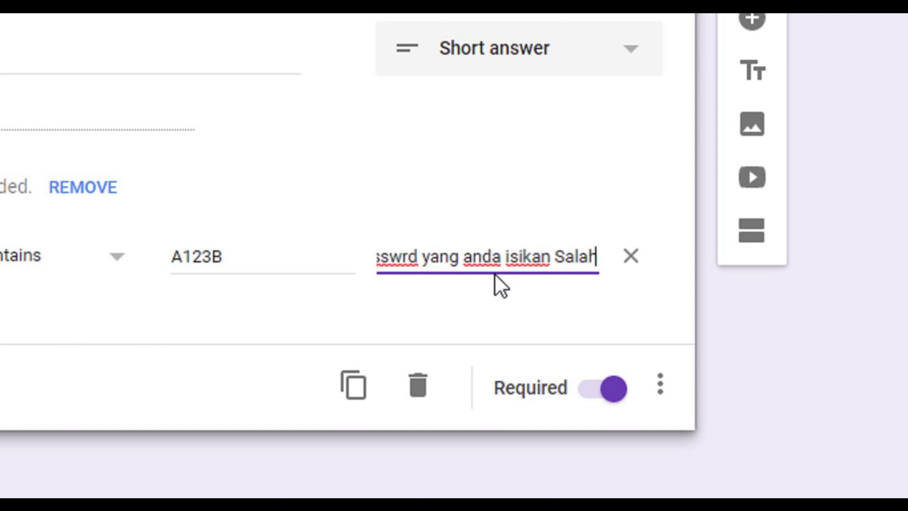
pyautogui.write(' silahka')
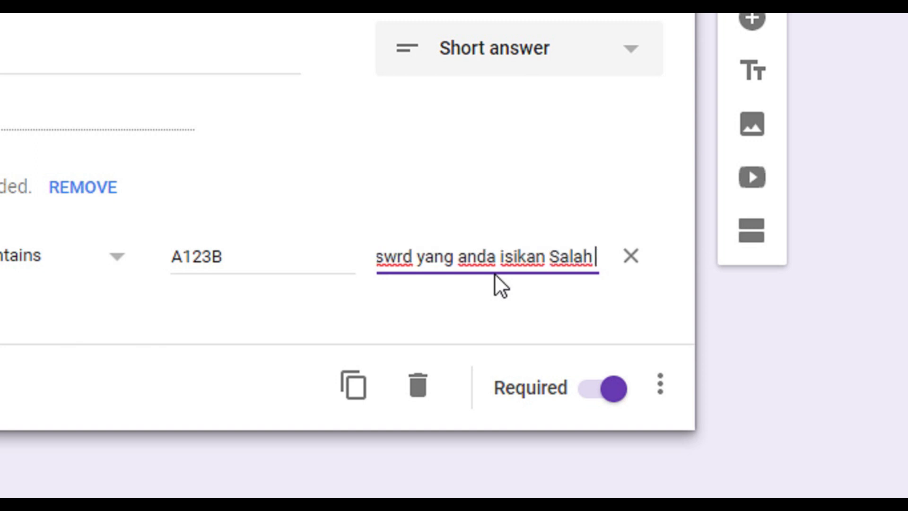
pyautogui.write('n Coba')
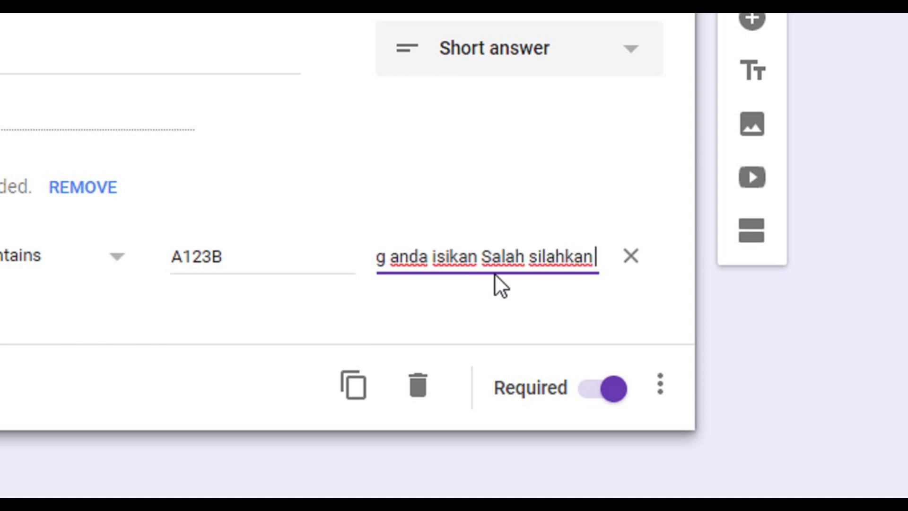
pyautogui.write(' lagi')
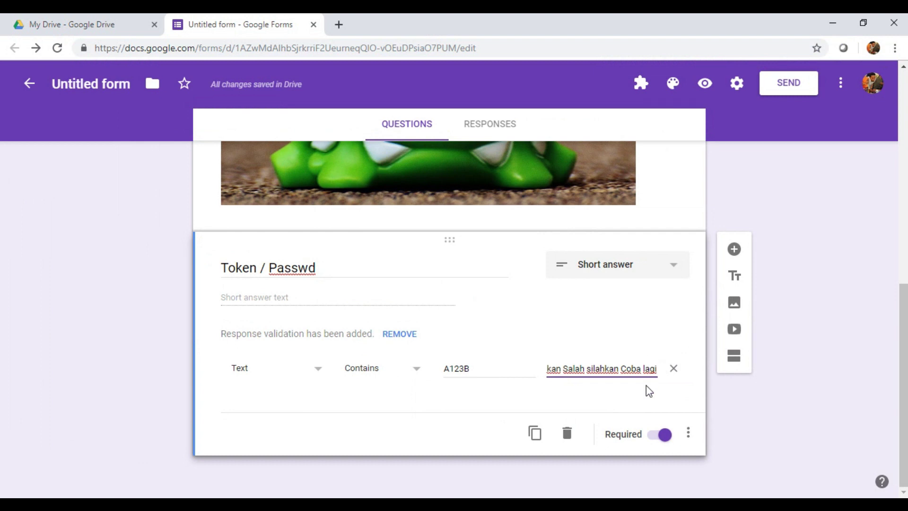
pyautogui.scroll(5, 570, 331)
pyautogui.scroll(-5, 567, 339)
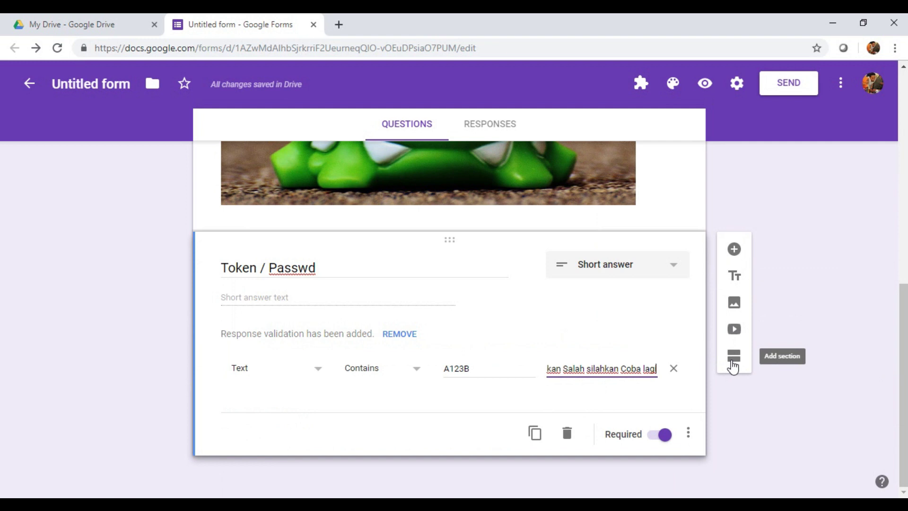
# Step: Add a Biodata section containing a required Nama question
pyautogui.click(734, 357)
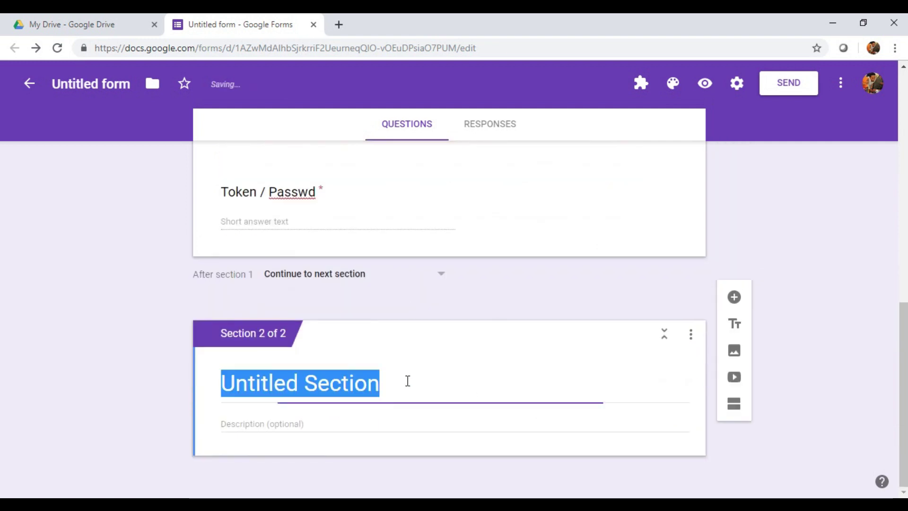
pyautogui.write('B')
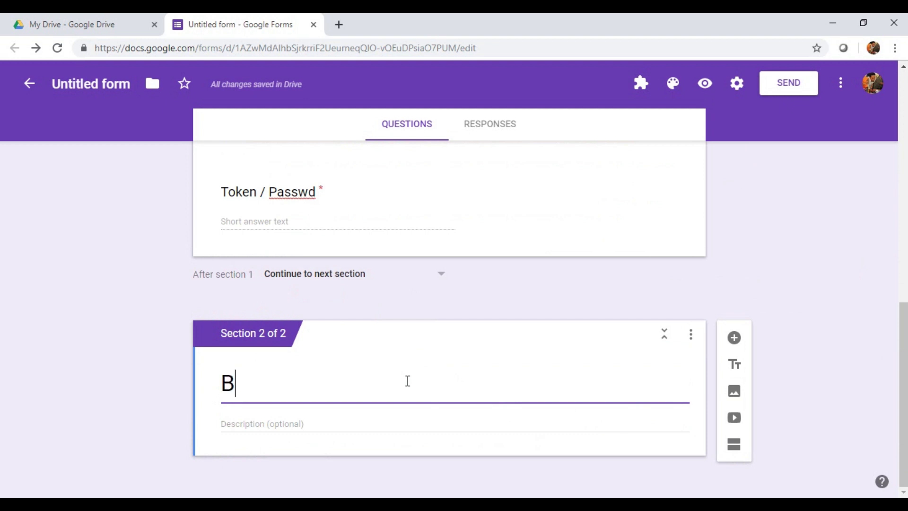
pyautogui.write('iod')
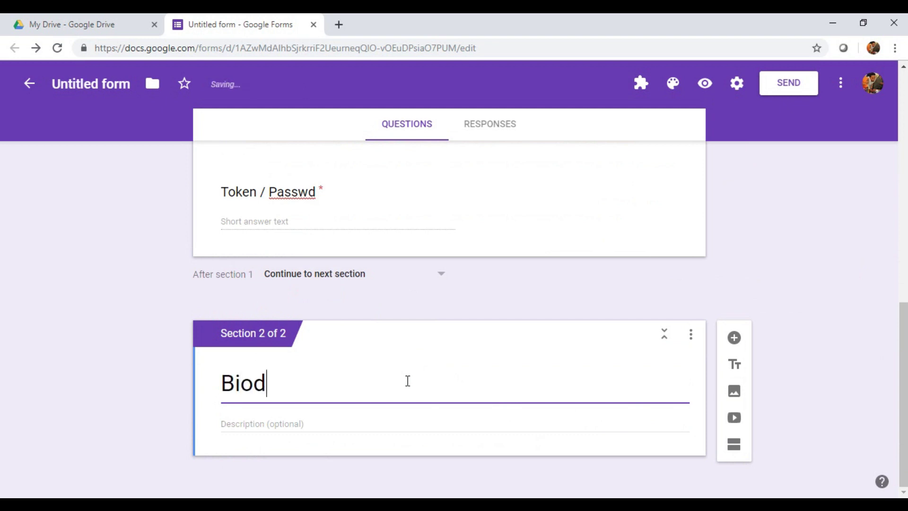
pyautogui.write('ata')
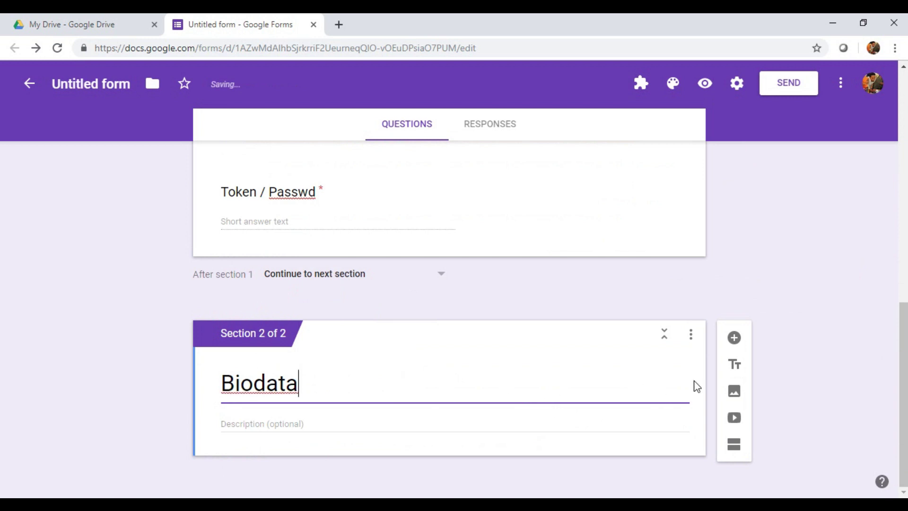
pyautogui.click(734, 335)
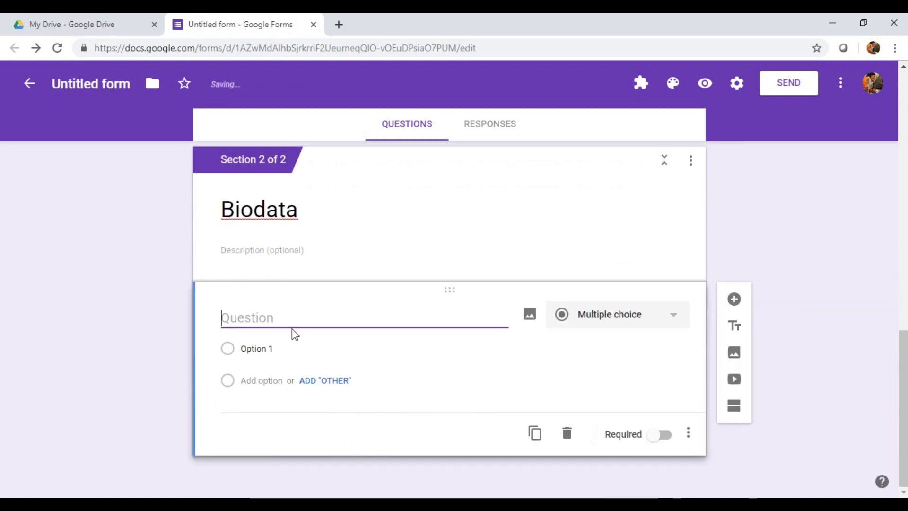
pyautogui.write('Nama')
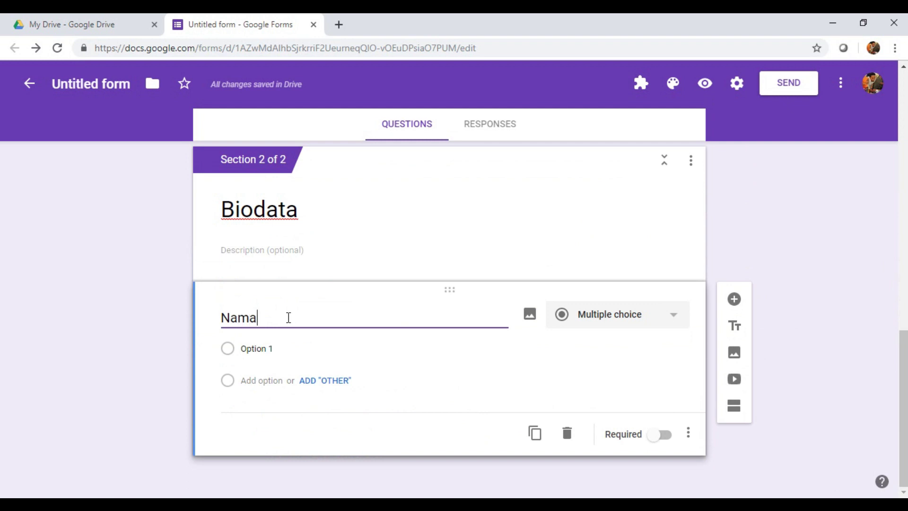
pyautogui.click(670, 442)
# Step: Duplicate the Nama question into Kelaas and Absen questions
pyautogui.click(535, 433)
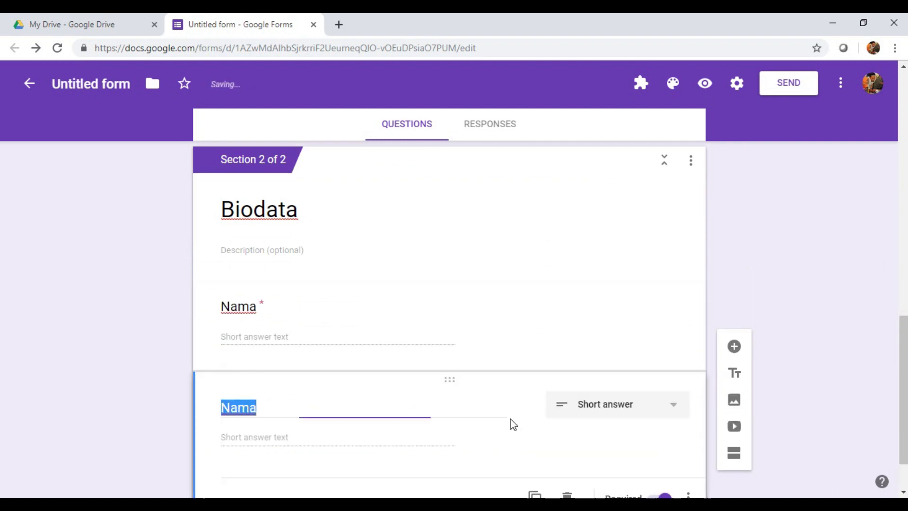
pyautogui.write('A')
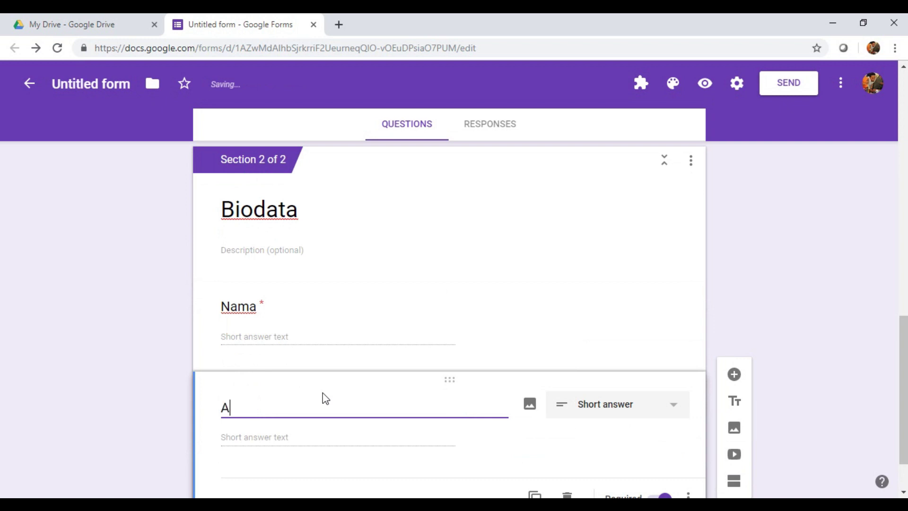
pyautogui.press('BackSpace')
pyautogui.write('Kelaas')
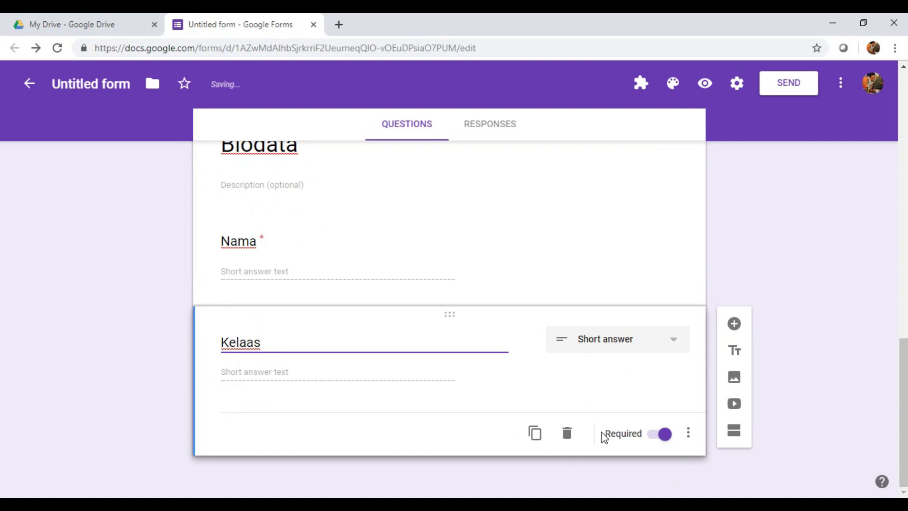
pyautogui.click(536, 434)
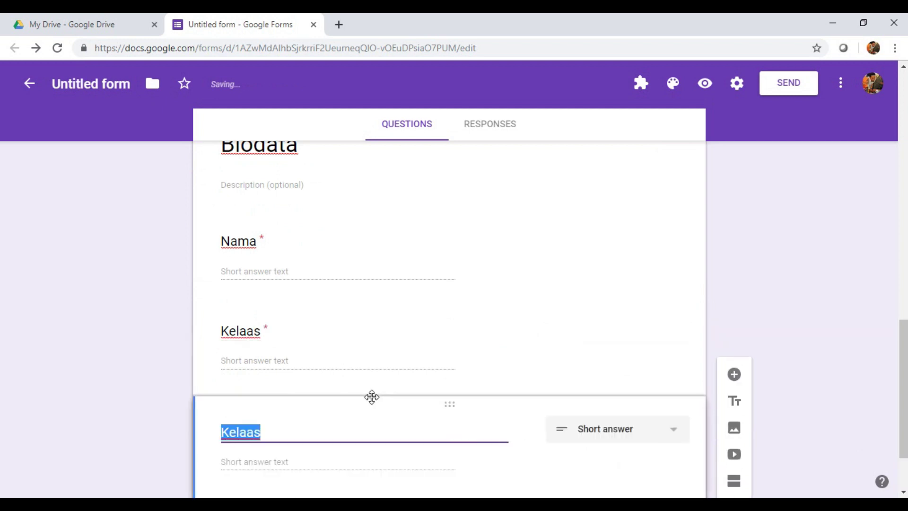
pyautogui.write('Absen')
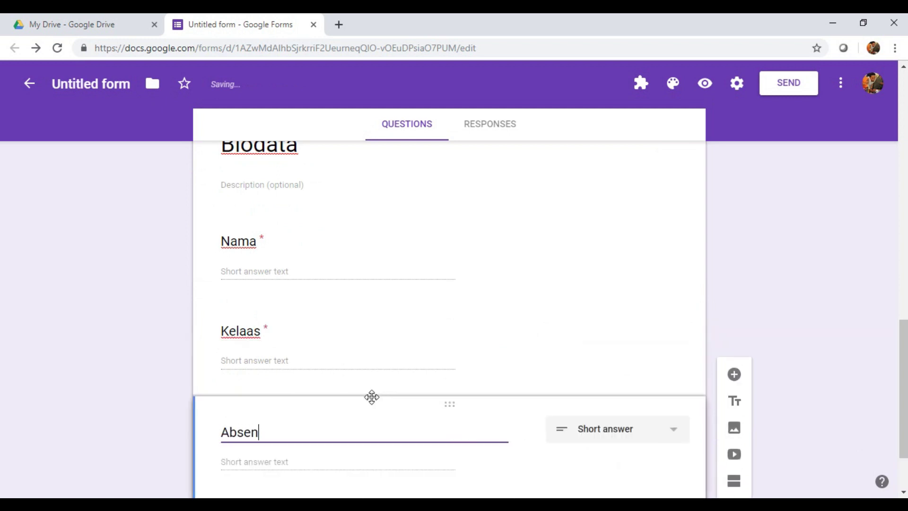
pyautogui.scroll(-4, 527, 458)
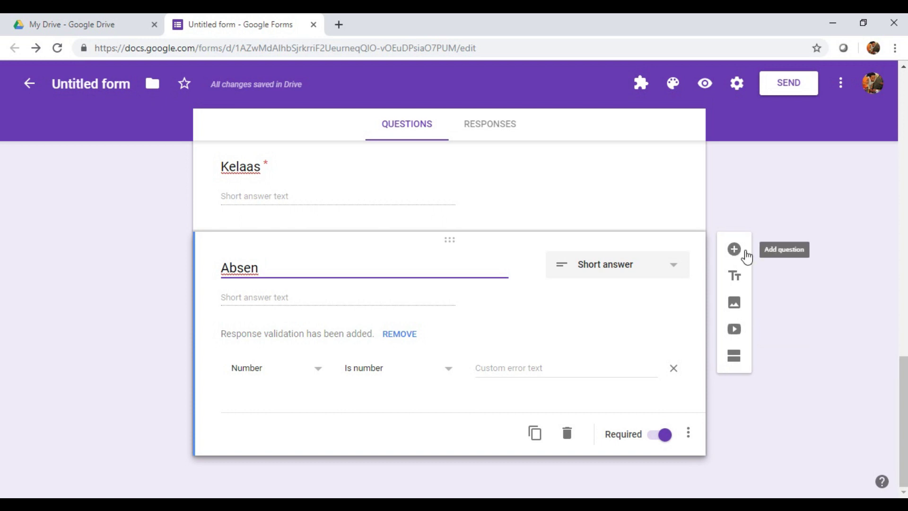
# Step: Add a third section named Soal with a new question in it
pyautogui.click(735, 359)
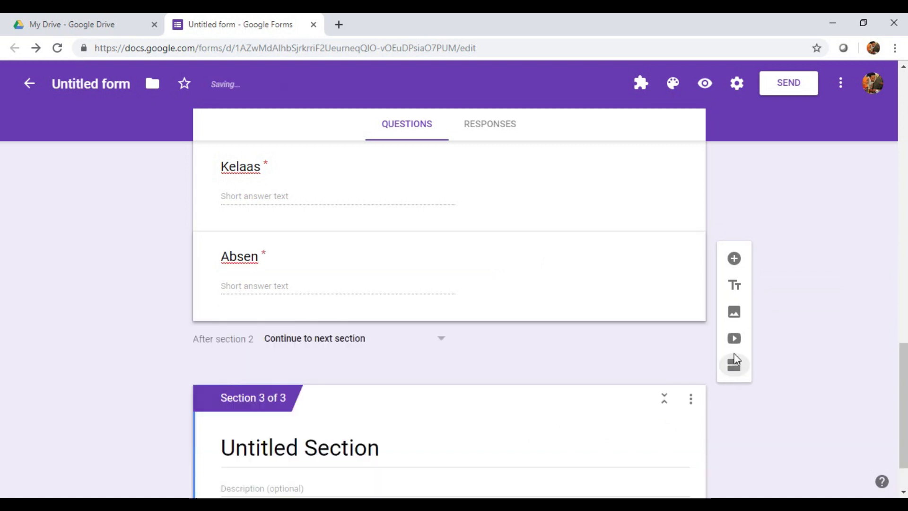
pyautogui.click(410, 460)
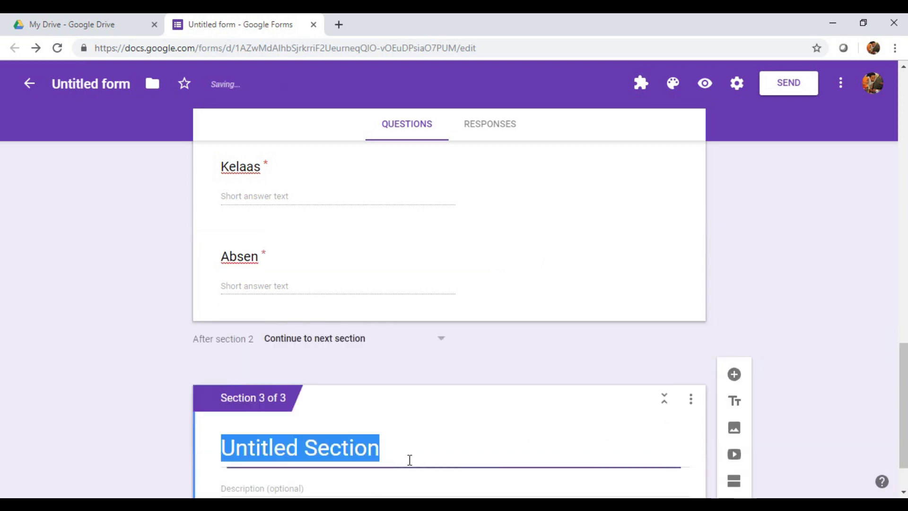
pyautogui.write('Soal')
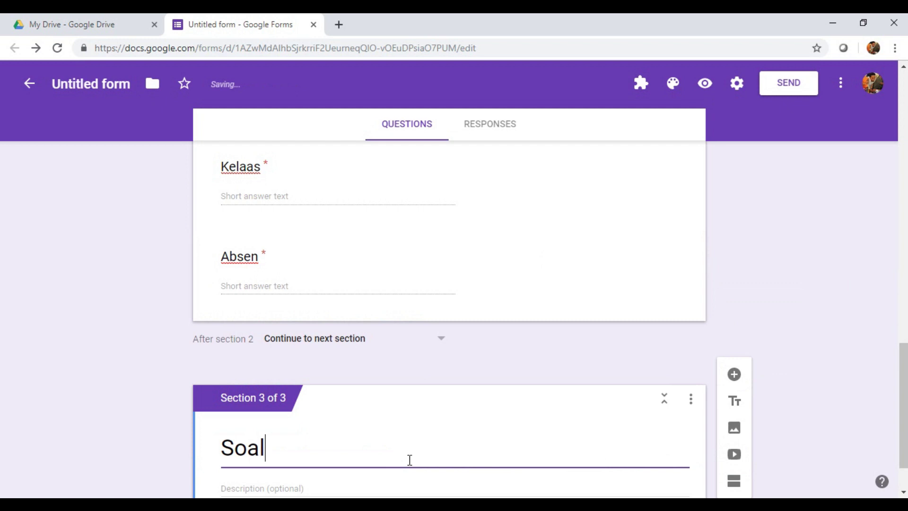
pyautogui.scroll(-1, 590, 341)
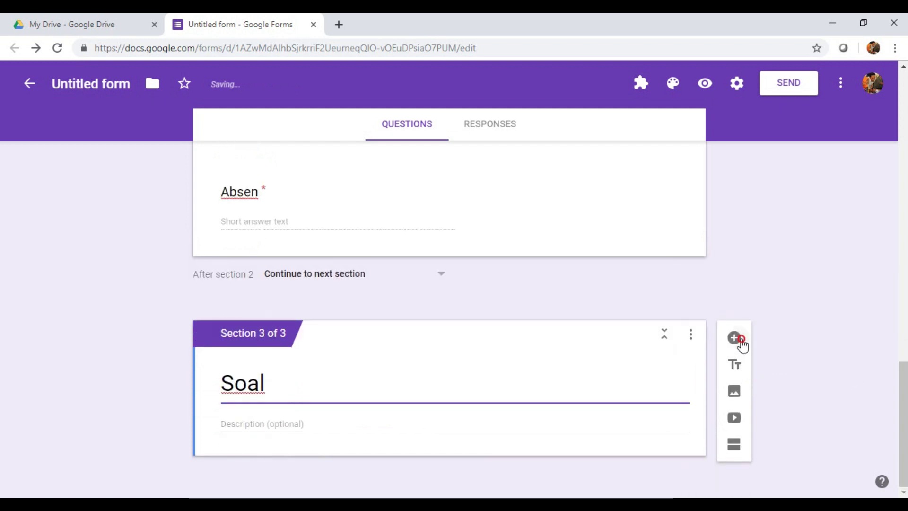
pyautogui.click(734, 336)
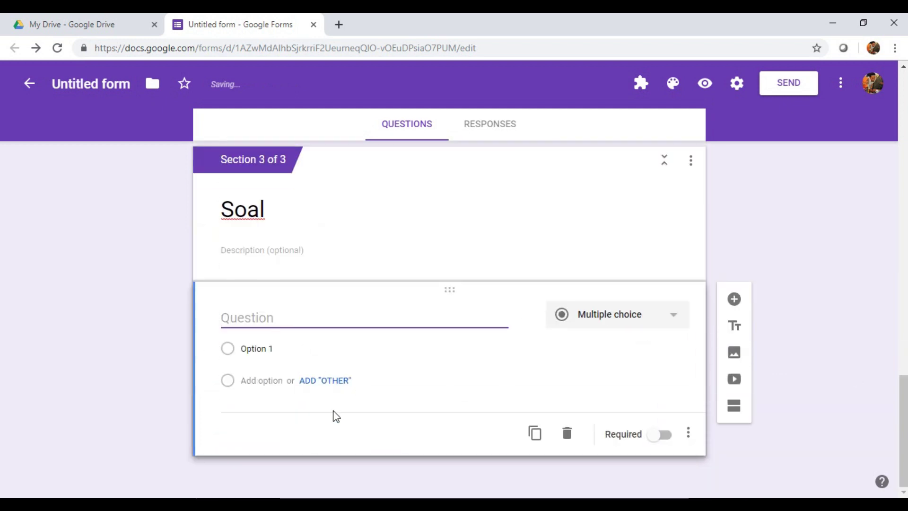
# Step: Paste the first question and its answers pitik through Sapi from Notepad, marked required
pyautogui.hotkey('alt', 'Tab')
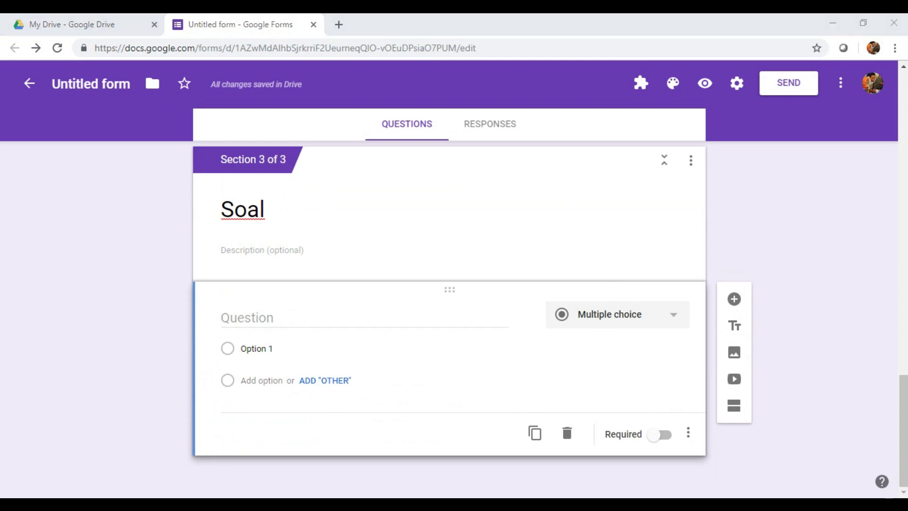
pyautogui.moveTo(174, 200); pyautogui.dragTo(327, 198)
pyautogui.hotkey('ctrl', 'c')
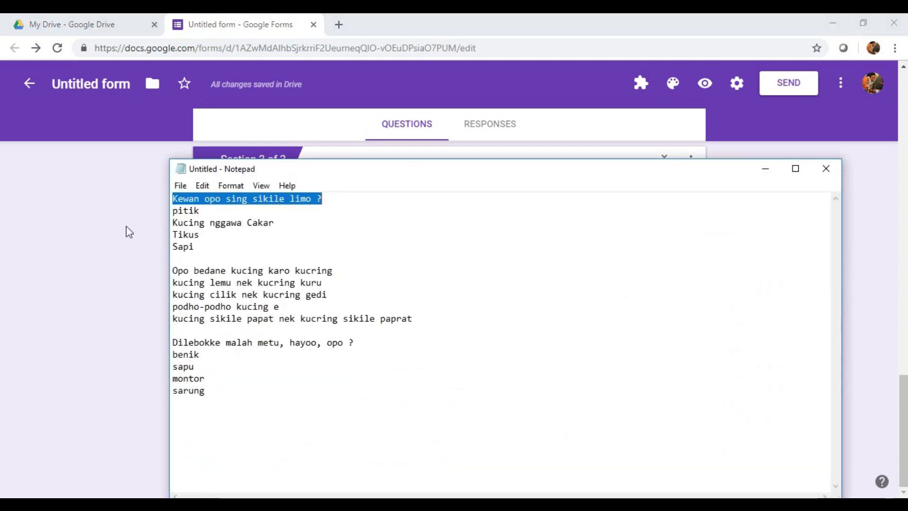
pyautogui.click(128, 232)
pyautogui.click(281, 317)
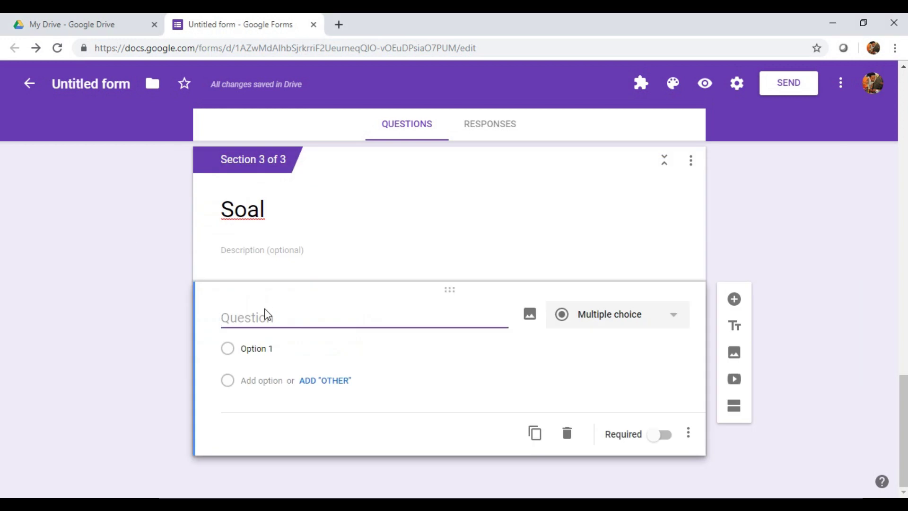
pyautogui.hotkey('ctrl', 'v')
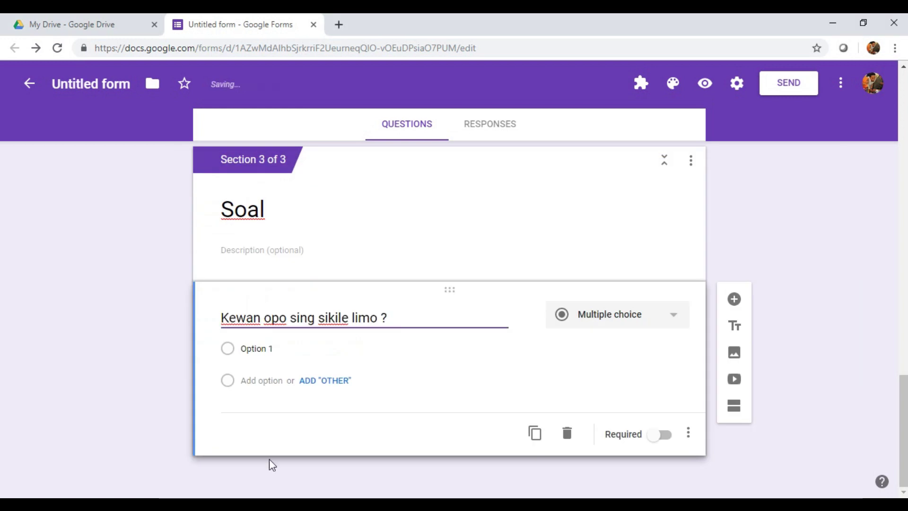
pyautogui.hotkey('alt', 'Tab')
pyautogui.moveTo(173, 211); pyautogui.dragTo(215, 244)
pyautogui.hotkey('ctrl', 'c')
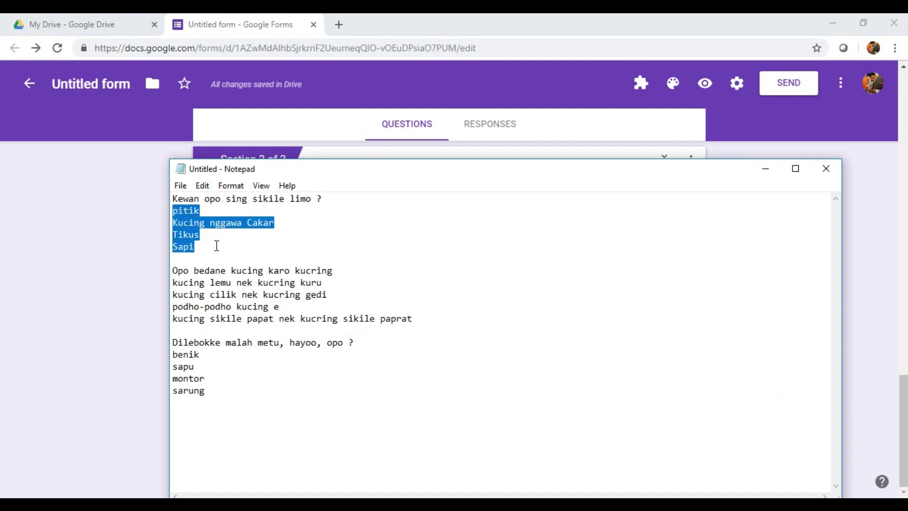
pyautogui.hotkey('alt', 'Tab')
pyautogui.click(279, 349)
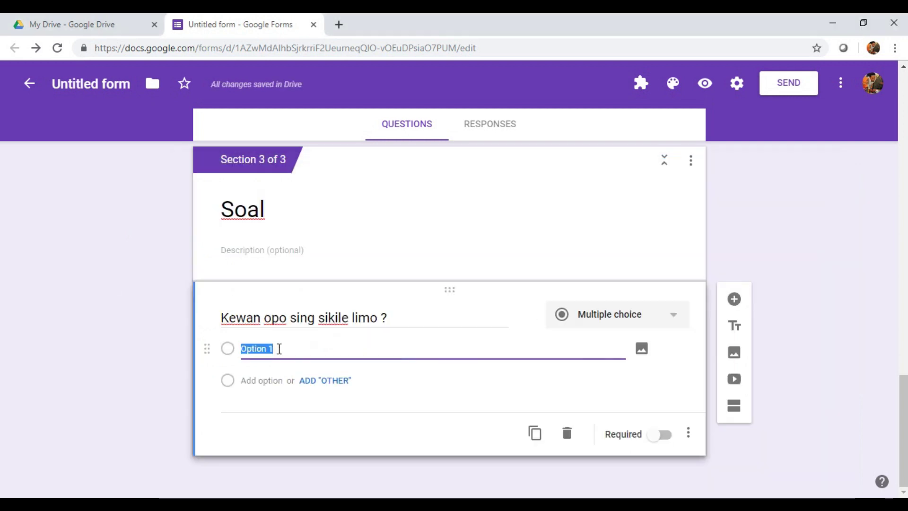
pyautogui.hotkey('ctrl', 'v')
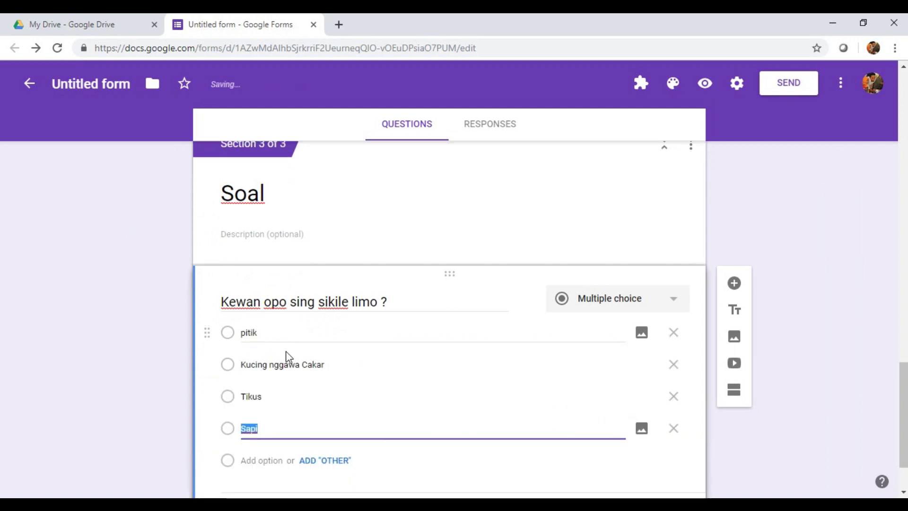
pyautogui.click(662, 434)
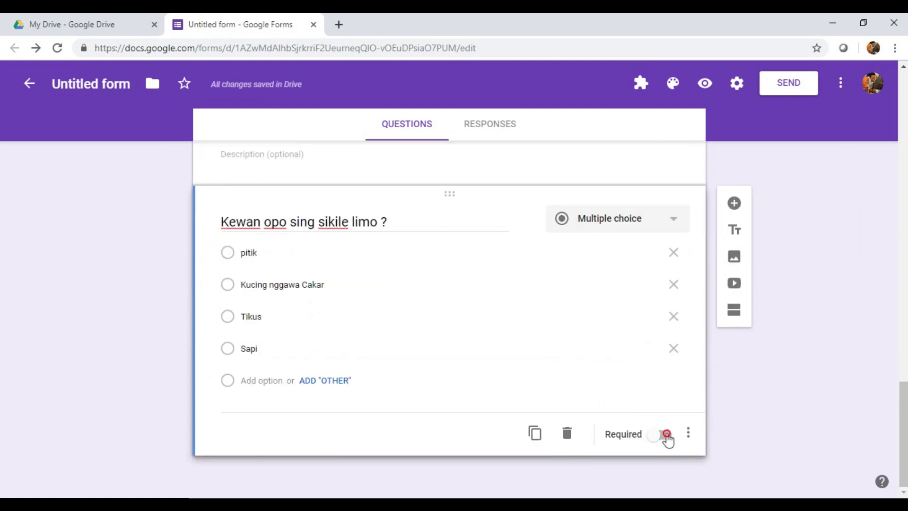
# Step: Add the question 'Opo bedane kucing karo kucring' with its four cat answers pasted from Notepad
pyautogui.click(733, 204)
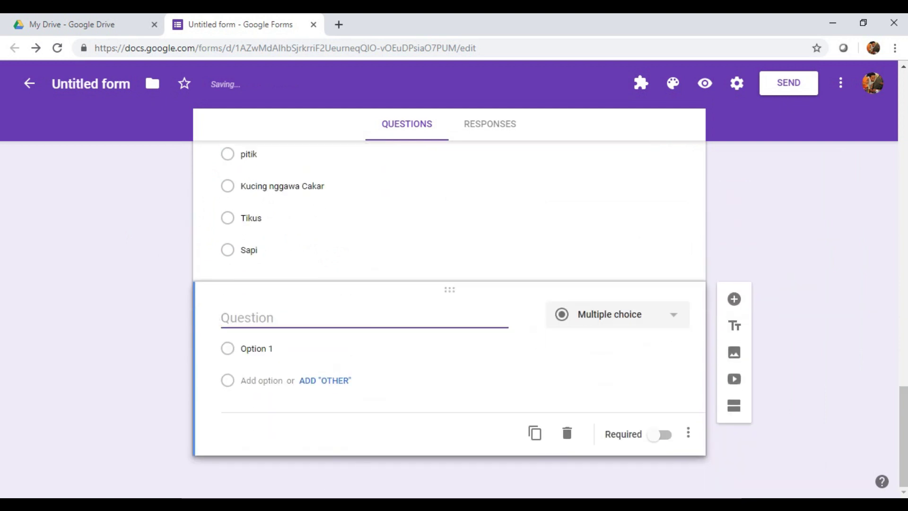
pyautogui.hotkey('alt', 'Tab')
pyautogui.moveTo(172, 270); pyautogui.dragTo(354, 270)
pyautogui.hotkey('ctrl', 'c')
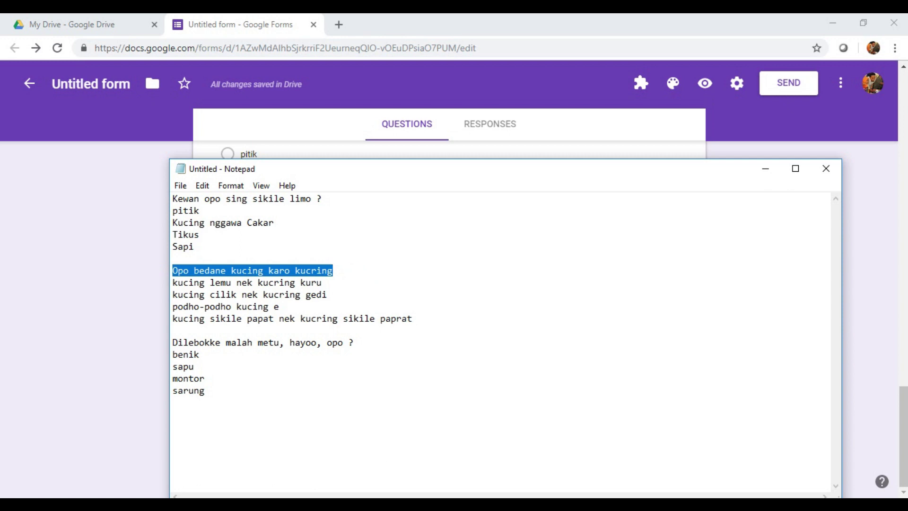
pyautogui.hotkey('alt', 'Tab')
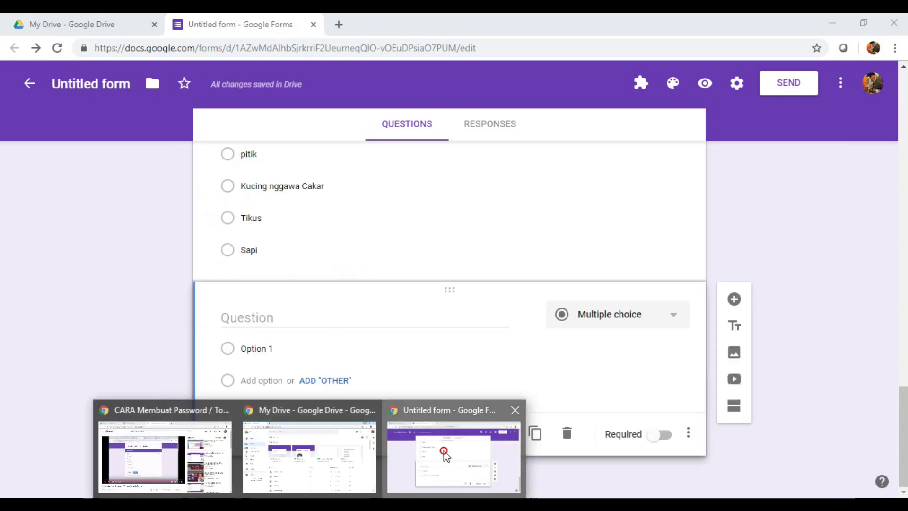
pyautogui.hotkey('ctrl', 'v')
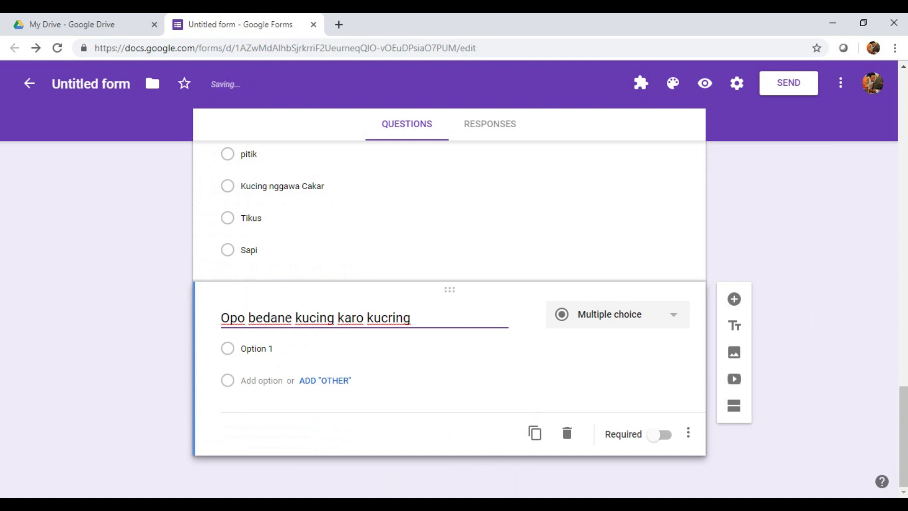
pyautogui.hotkey('alt', 'Tab')
pyautogui.moveTo(174, 282); pyautogui.dragTo(422, 321)
pyautogui.hotkey('ctrl', 'c')
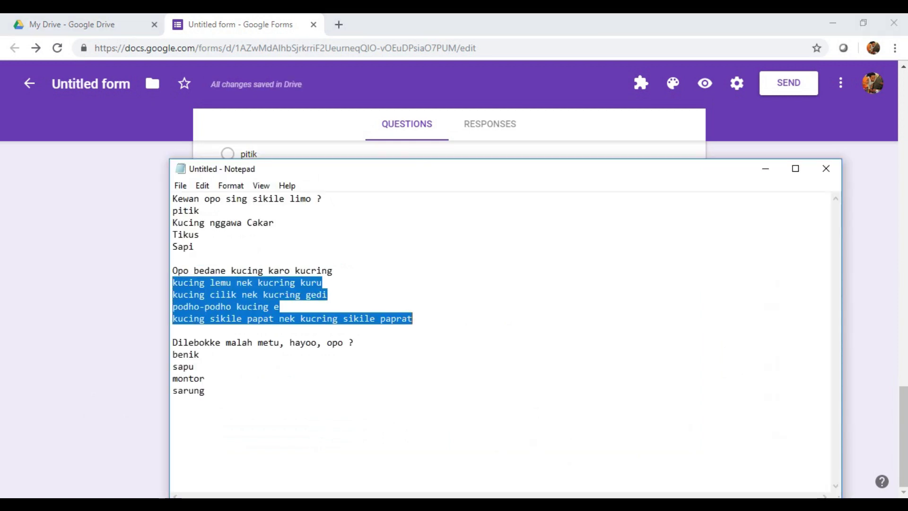
pyautogui.click(310, 505)
pyautogui.click(444, 455)
pyautogui.click(256, 348)
pyautogui.hotkey('ctrl', 'v')
pyautogui.scroll(-2, 521, 345)
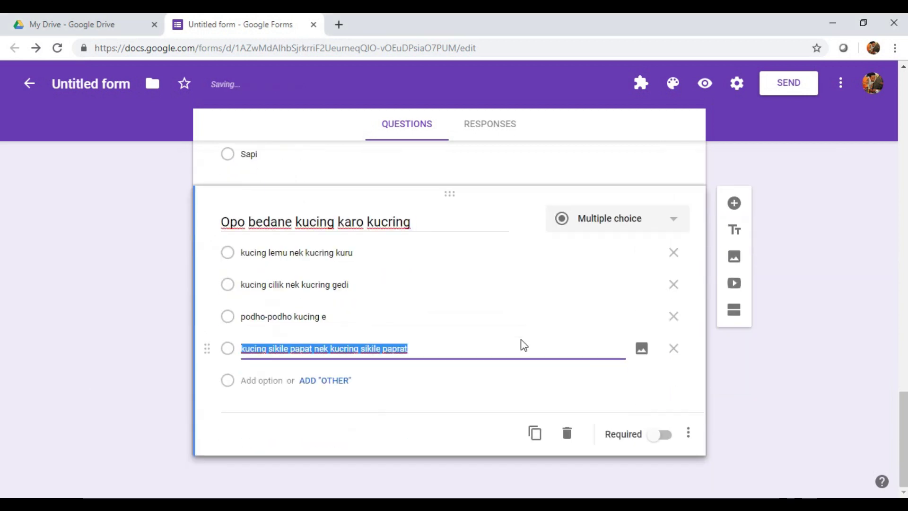
# Step: Add a third question titled 'Dilebokke malah metu, hayoo, opo ?' pasted from Notepad
pyautogui.click(734, 204)
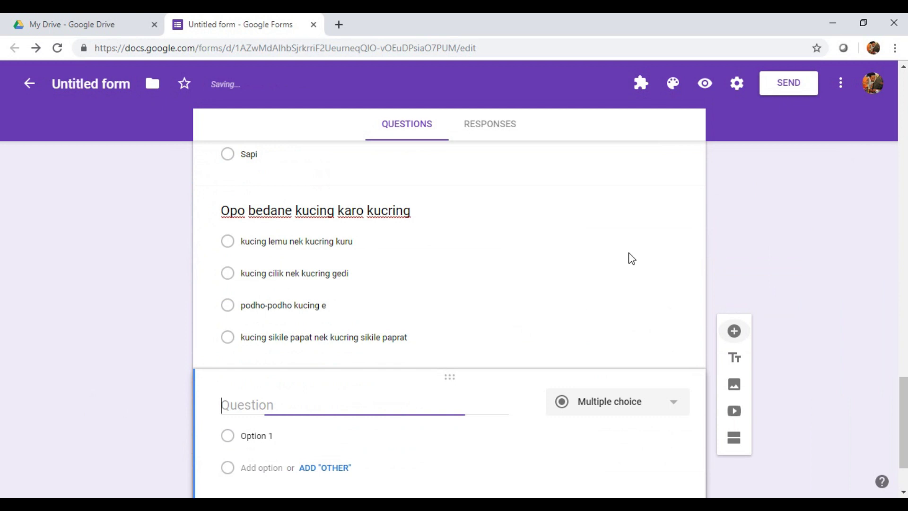
pyautogui.hotkey('alt', 'Tab')
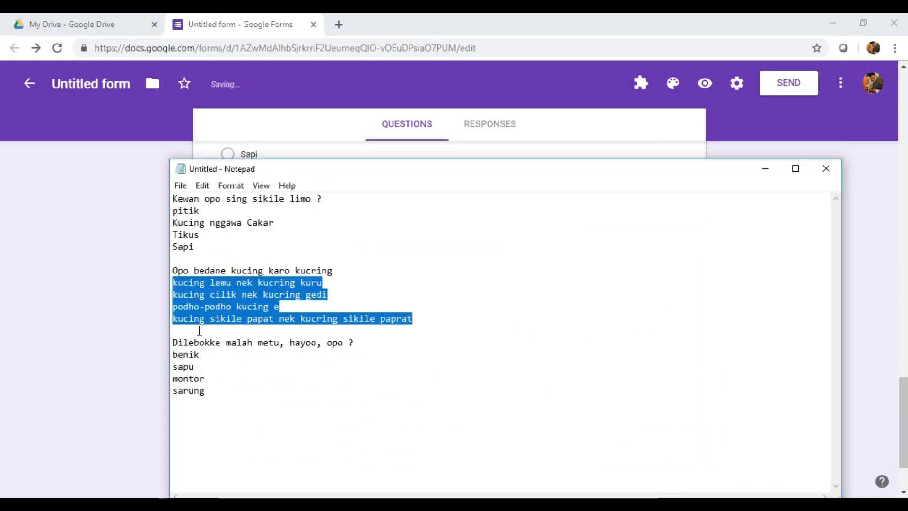
pyautogui.moveTo(175, 342)
pyautogui.mouseDown()
pyautogui.moveTo(355, 342)
pyautogui.moveTo(172, 347)
pyautogui.mouseUp()
pyautogui.hotkey('ctrl', 'c')
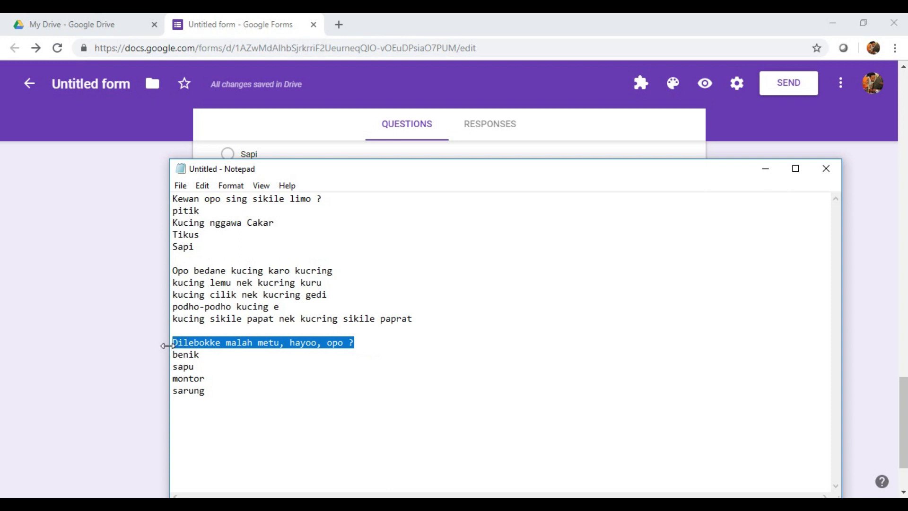
pyautogui.moveTo(308, 505)
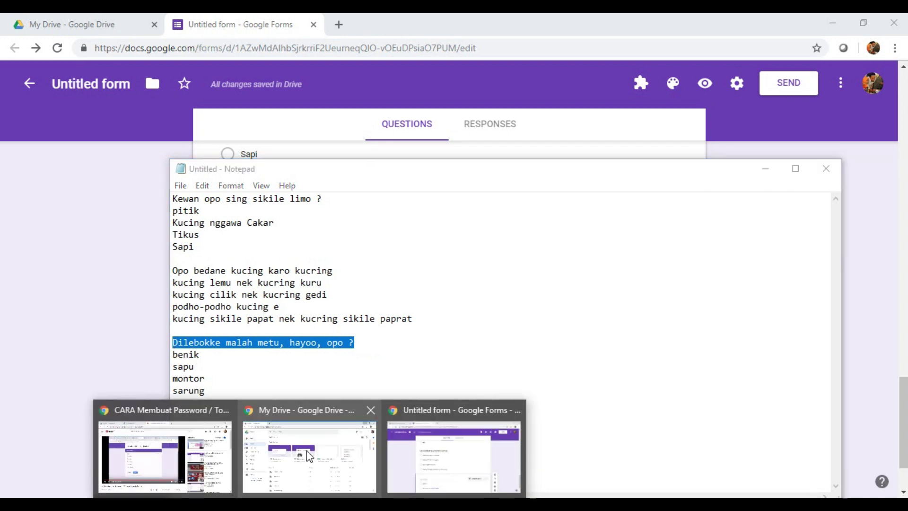
pyautogui.click(464, 463)
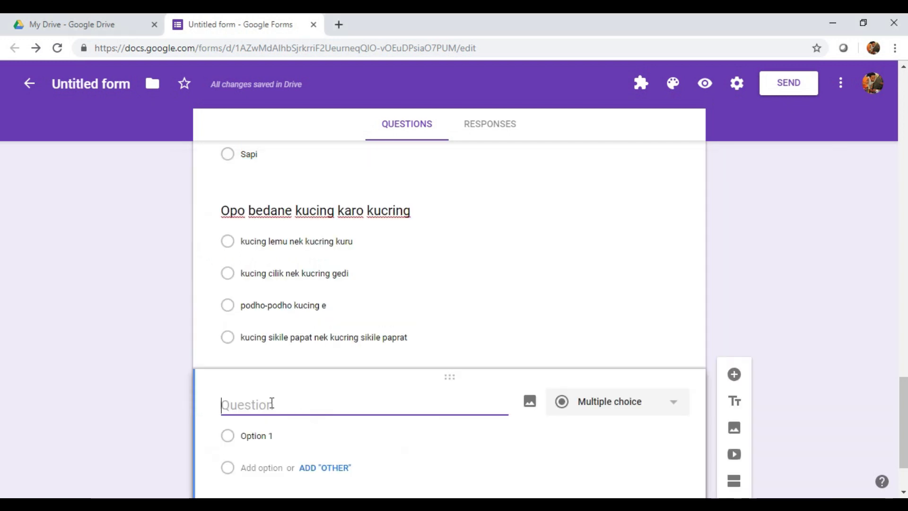
pyautogui.hotkey('ctrl', 'v')
# Step: Paste the options benik, sapu, montor and sarung into that question and review the form
pyautogui.click(307, 504)
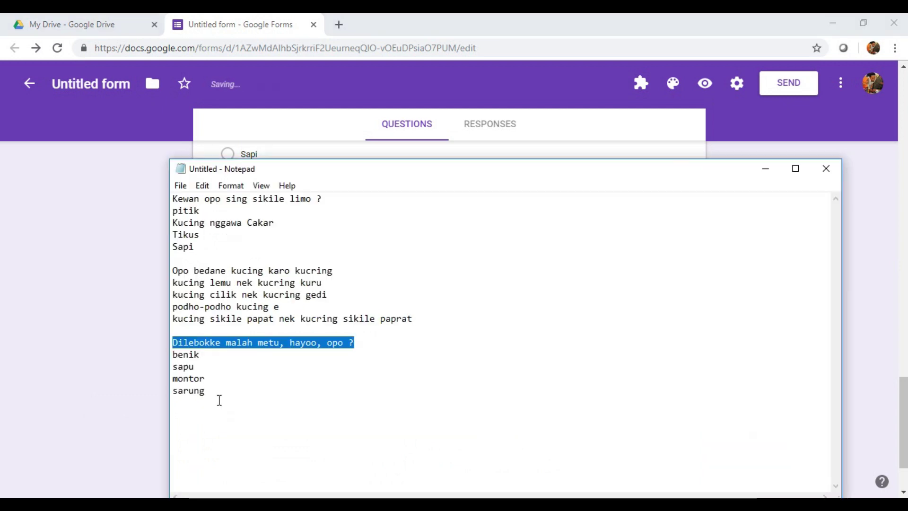
pyautogui.moveTo(219, 400); pyautogui.dragTo(172, 359)
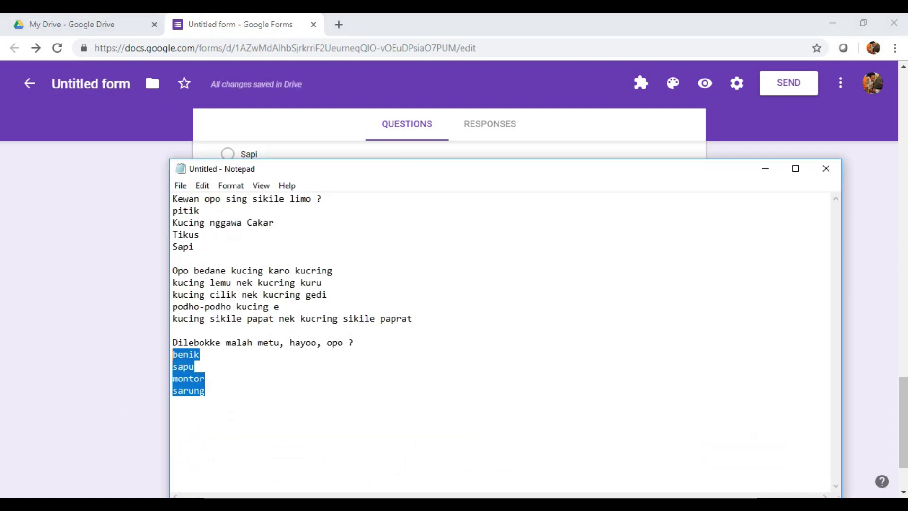
pyautogui.click(310, 504)
pyautogui.click(296, 389)
pyautogui.click(391, 344)
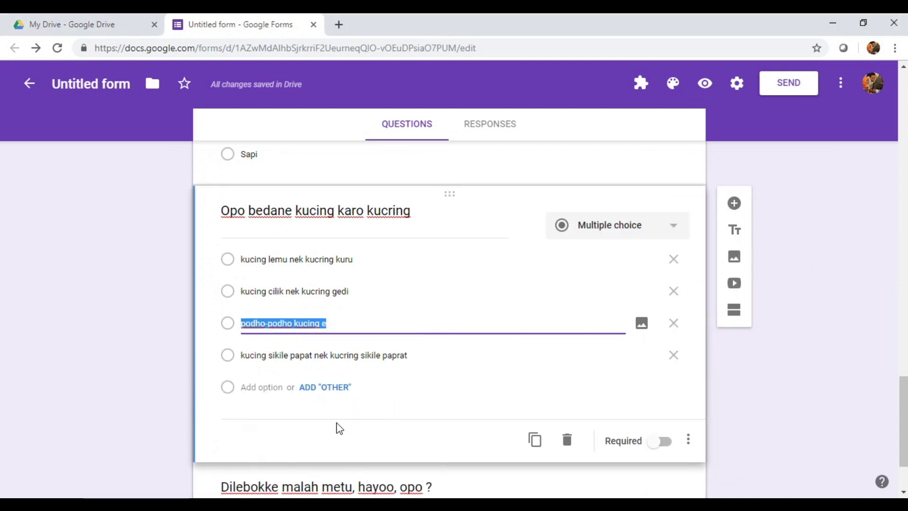
pyautogui.scroll(-2, 345, 405)
pyautogui.click(286, 428)
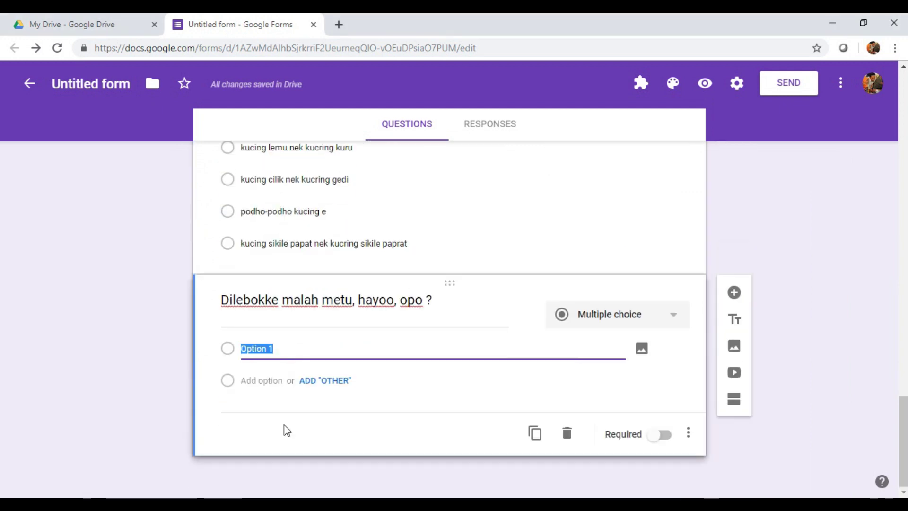
pyautogui.write('benik sapu monitor')
pyautogui.scroll(-2, 361, 399)
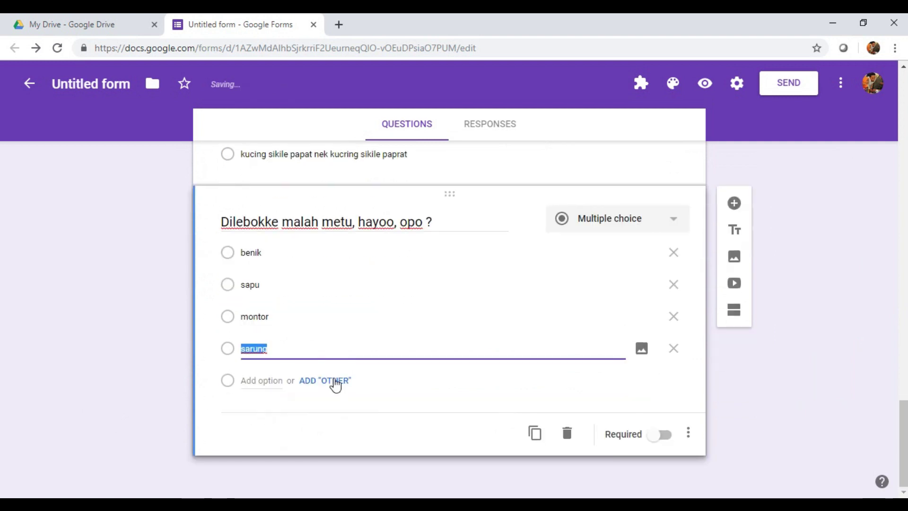
pyautogui.scroll(4, 337, 382)
pyautogui.scroll(13, 384, 348)
pyautogui.scroll(-8, 442, 306)
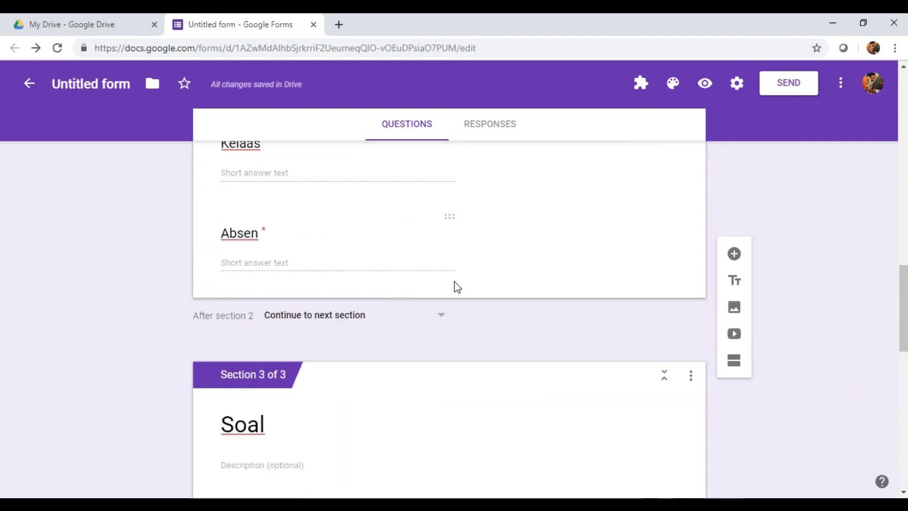
# Step: Preview the form, submit an incorrect token to see the error message, then reload
pyautogui.click(705, 84)
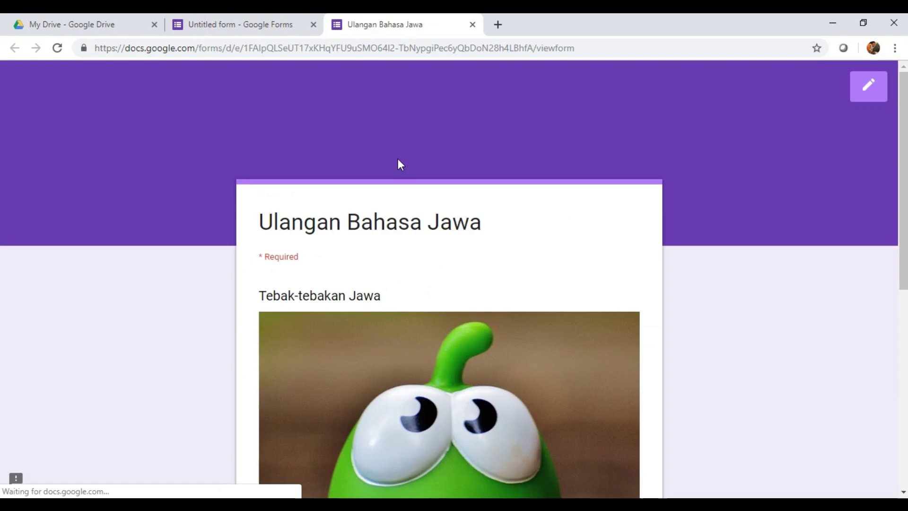
pyautogui.scroll(-6, 449, 231)
pyautogui.scroll(4, 406, 218)
pyautogui.scroll(-1, 378, 206)
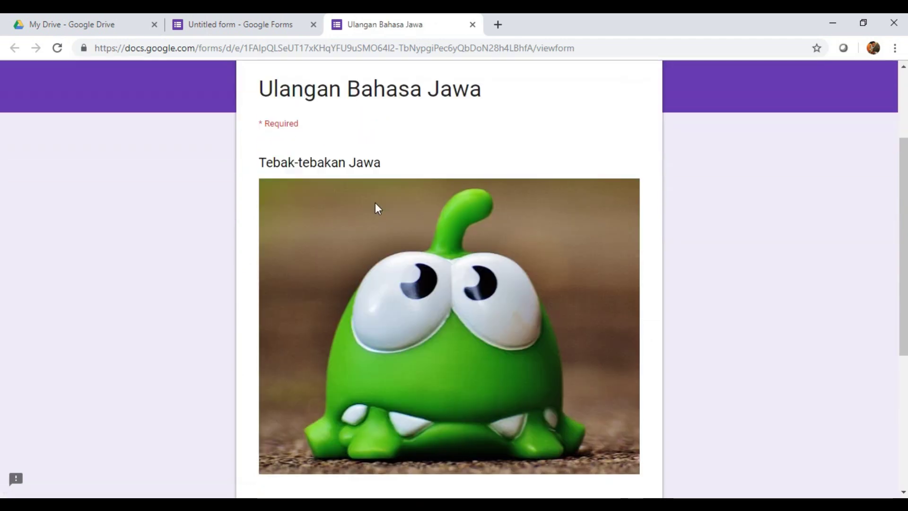
pyautogui.scroll(-6, 347, 193)
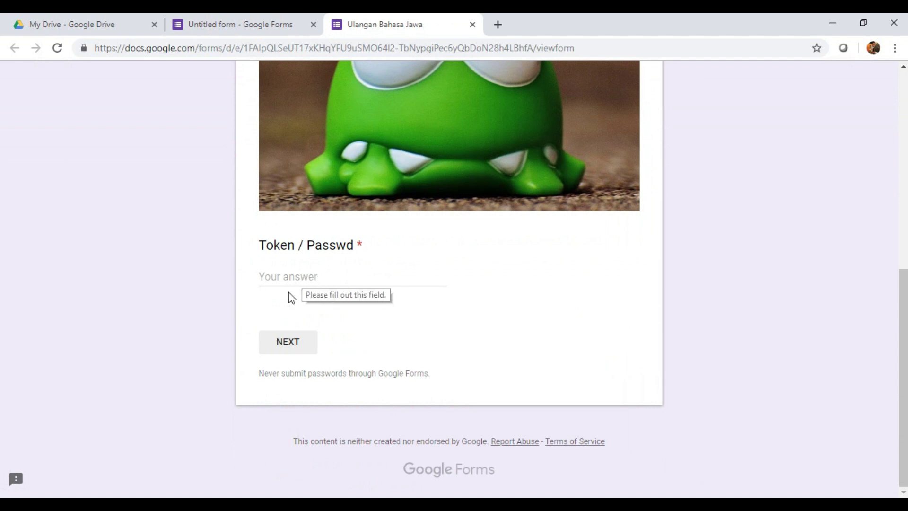
pyautogui.click(292, 279)
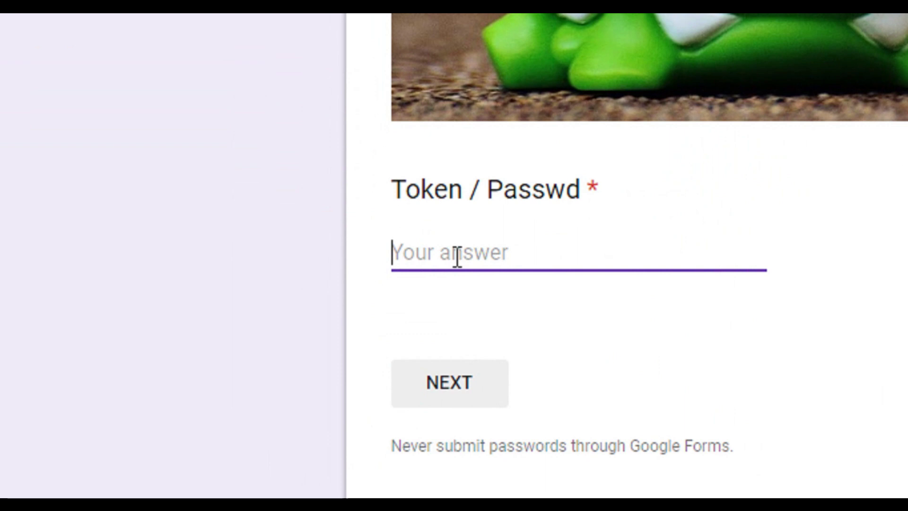
pyautogui.write('12345')
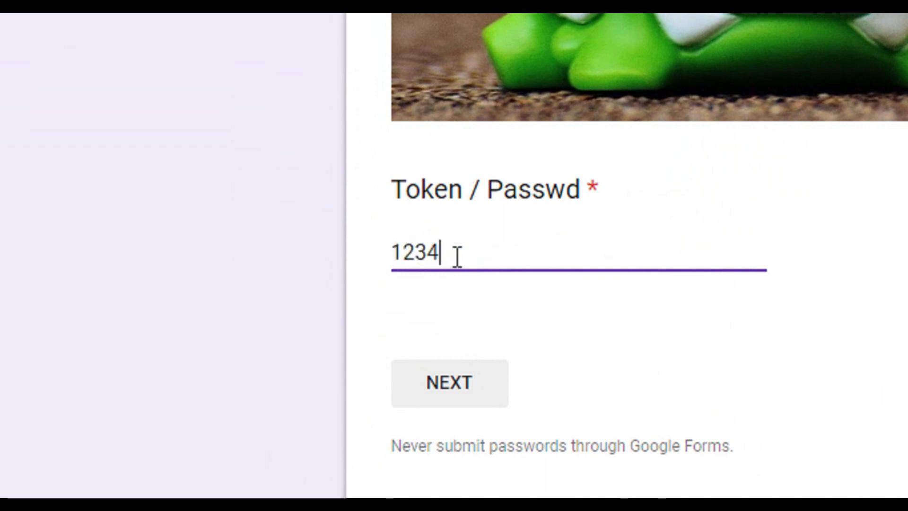
pyautogui.click(463, 382)
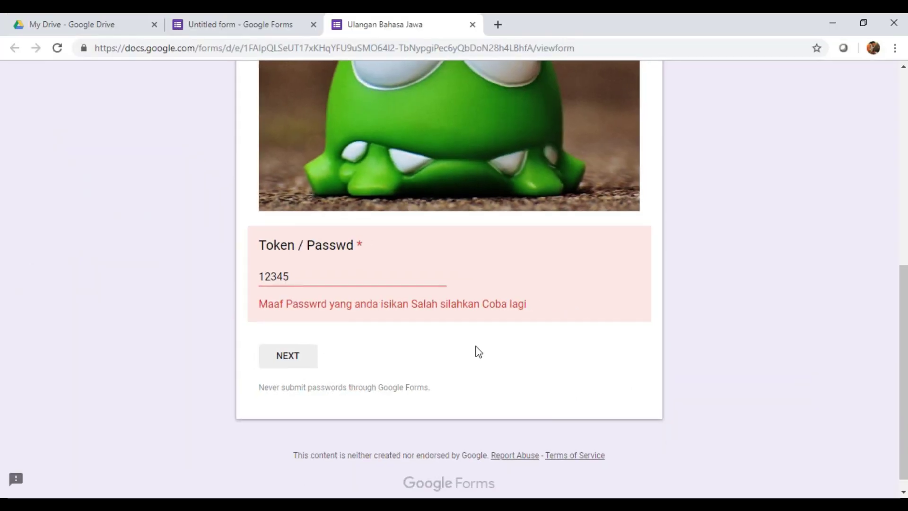
pyautogui.press('F5')
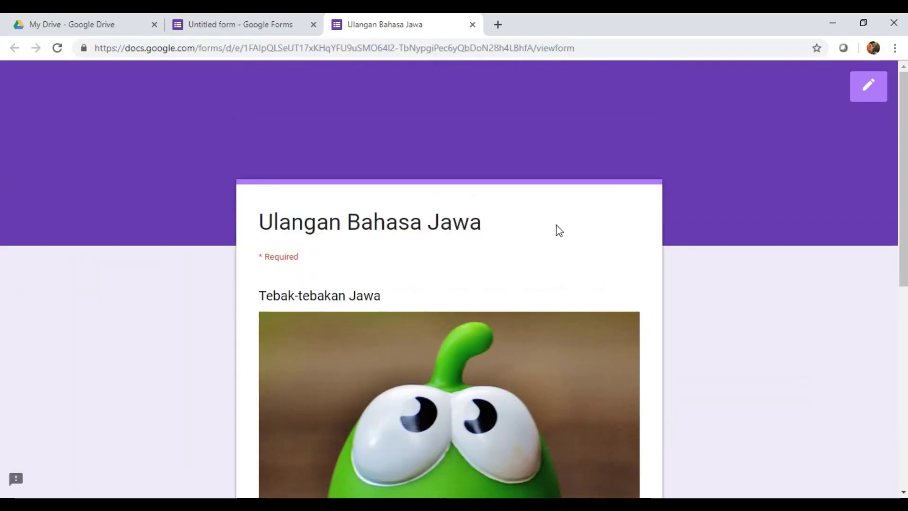
# Step: Make the form a quiz that hides correct answers and point values from respondents, and save
pyautogui.click(240, 25)
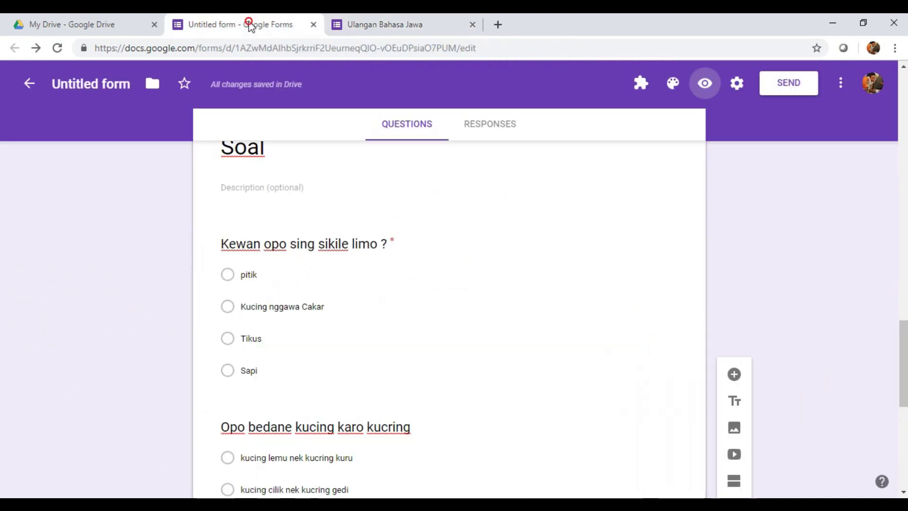
pyautogui.scroll(-1, 746, 185)
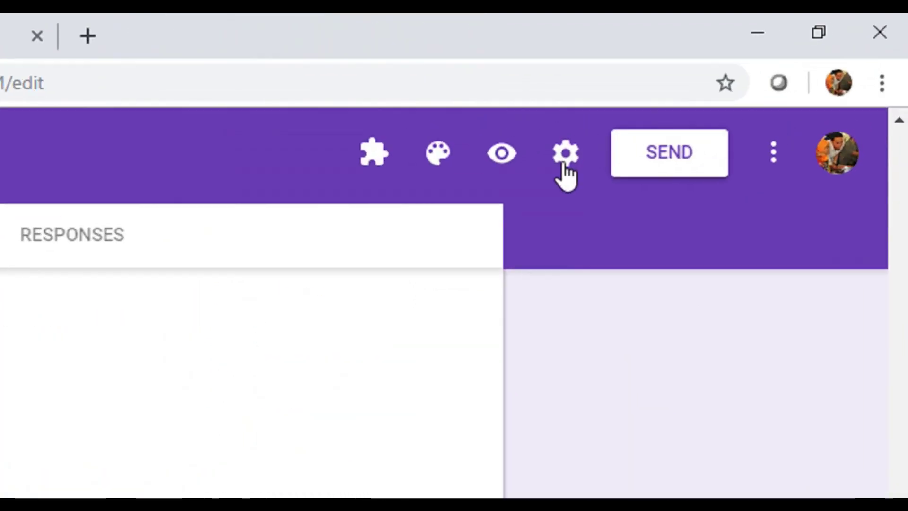
pyautogui.click(737, 92)
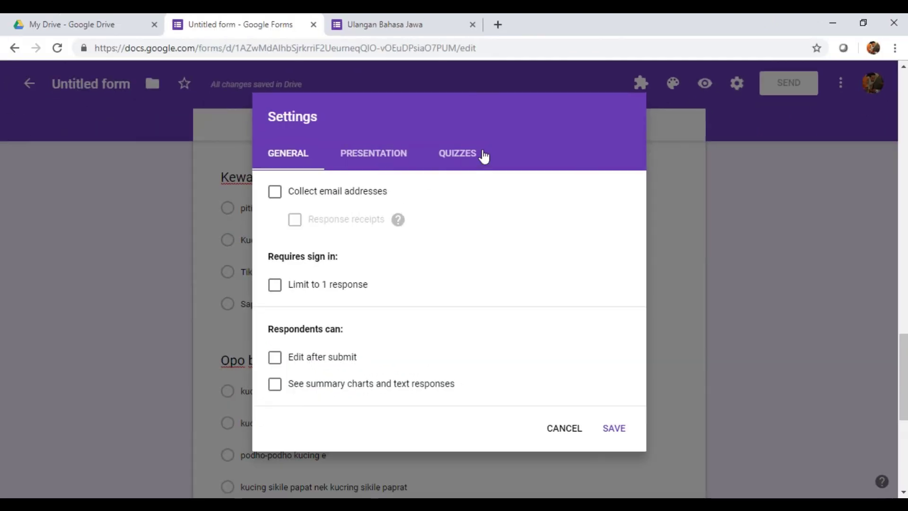
pyautogui.click(467, 155)
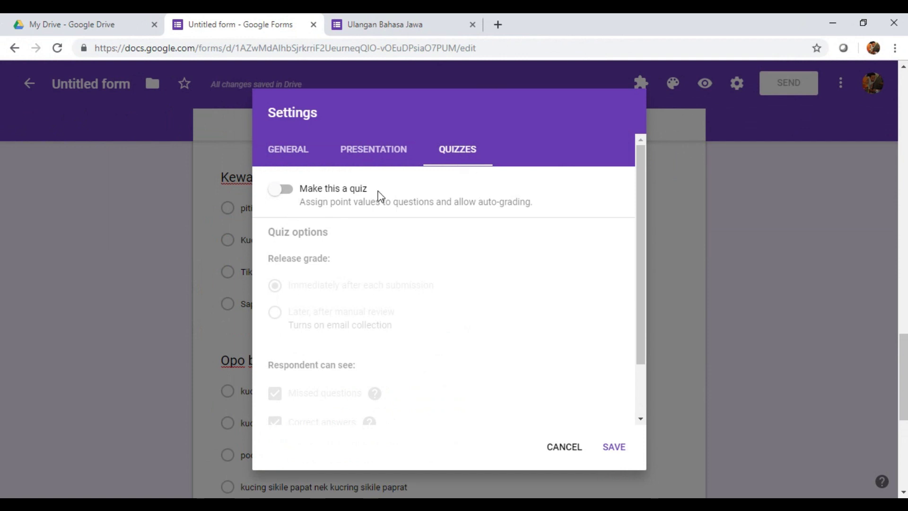
pyautogui.click(285, 190)
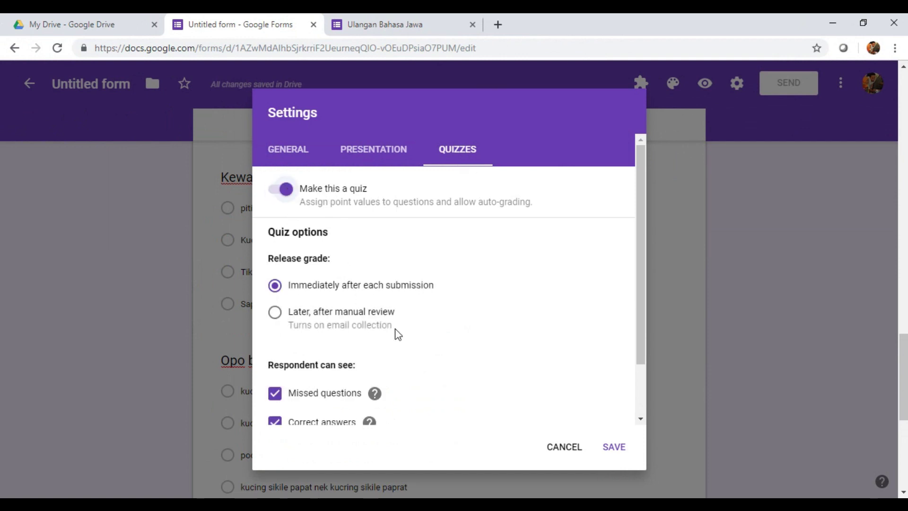
pyautogui.scroll(-3, 398, 333)
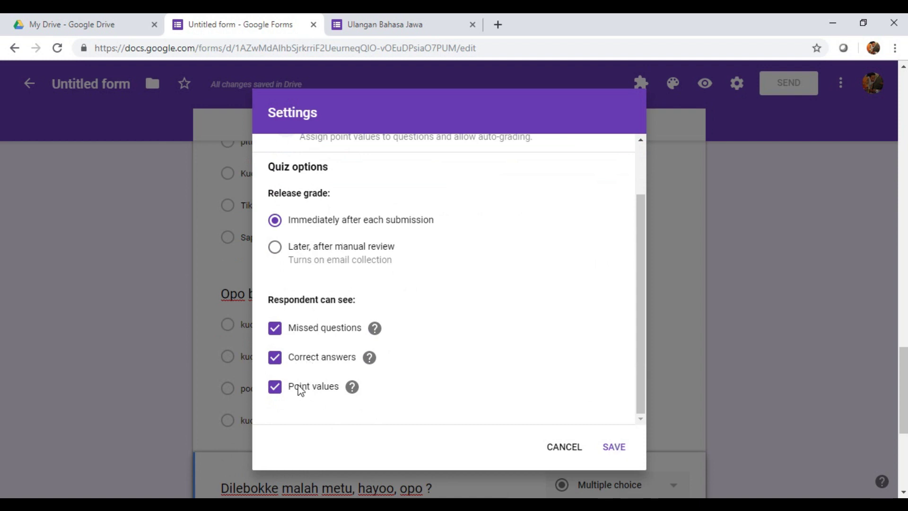
pyautogui.click(276, 359)
pyautogui.click(275, 387)
pyautogui.click(620, 447)
pyautogui.scroll(3, 608, 388)
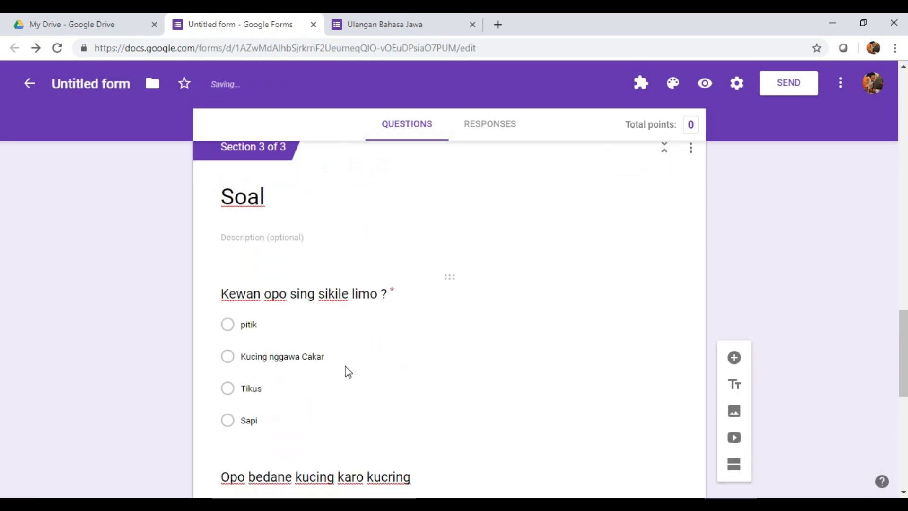
# Step: Key 'Kucing nggawa Cakar' as the correct answer to 'Kewan opo sing sikile limo ?'
pyautogui.click(362, 352)
pyautogui.scroll(-4, 512, 322)
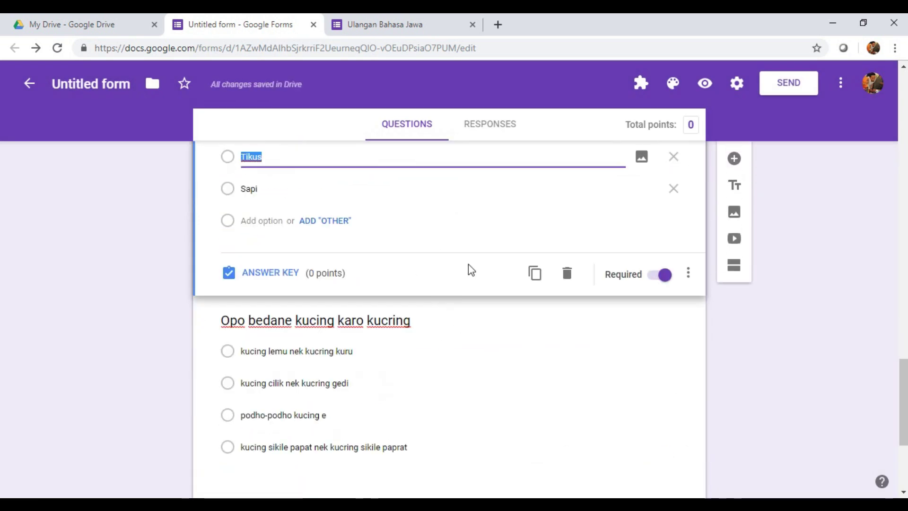
pyautogui.scroll(4, 409, 258)
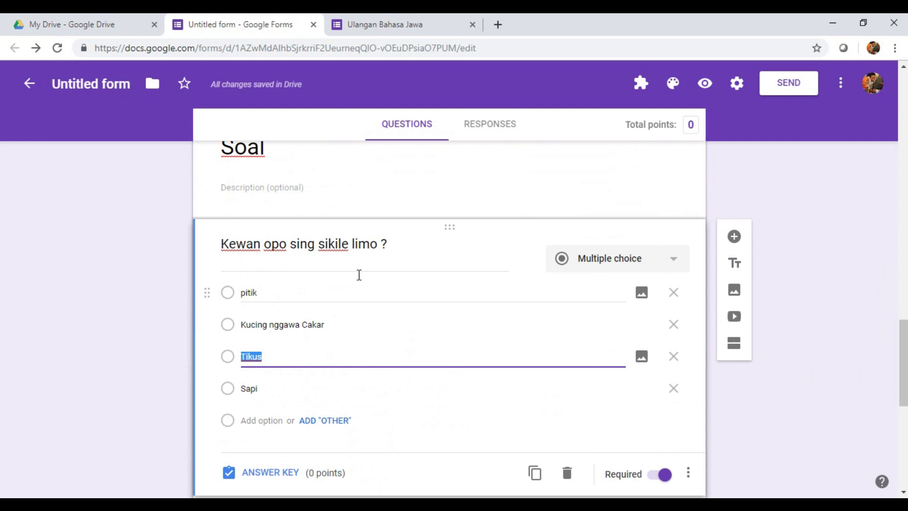
pyautogui.scroll(-1, 466, 311)
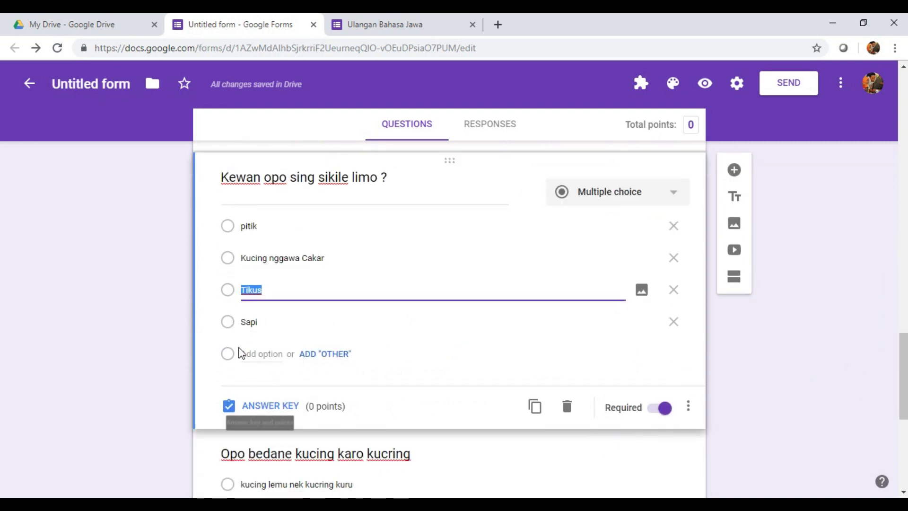
pyautogui.click(240, 263)
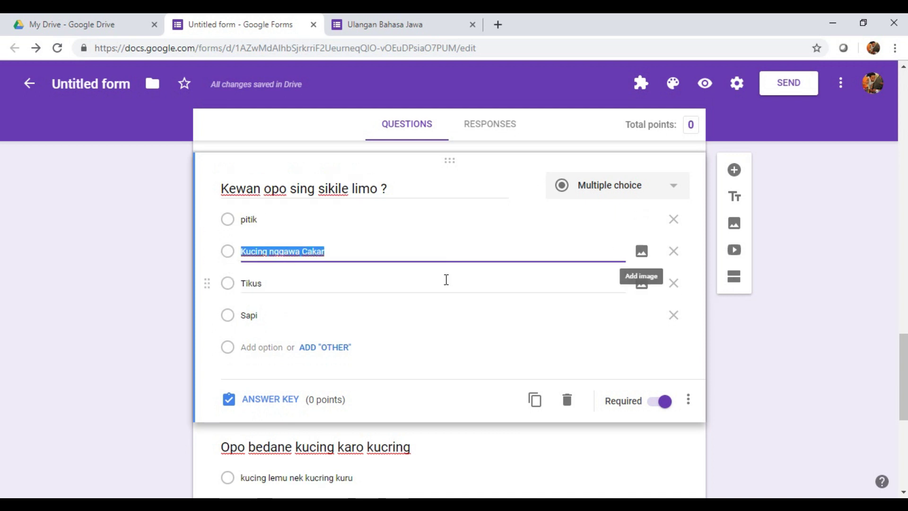
pyautogui.click(272, 400)
pyautogui.click(231, 298)
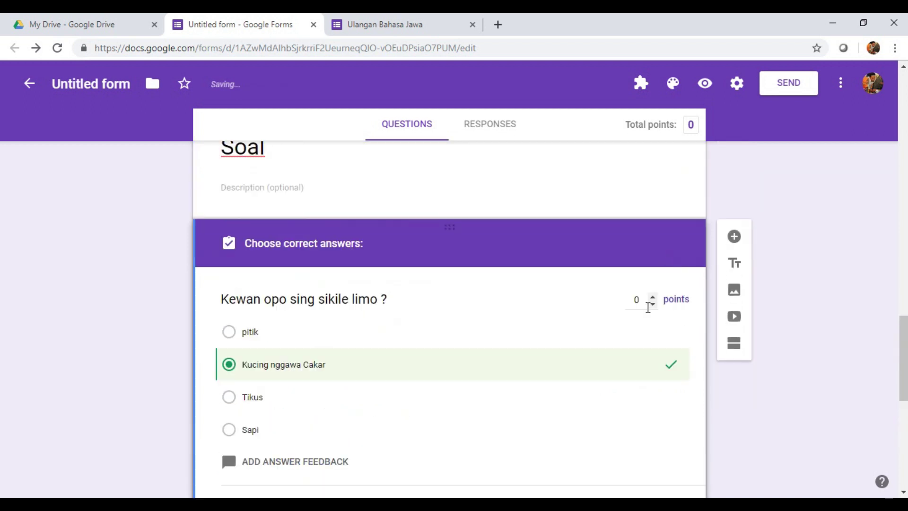
# Step: Set that question's point value to 2
pyautogui.click(653, 297)
pyautogui.click(654, 297)
pyautogui.press('BackSpace')
pyautogui.write('0')
pyautogui.click(653, 296)
pyautogui.click(653, 297)
pyautogui.scroll(-5, 395, 408)
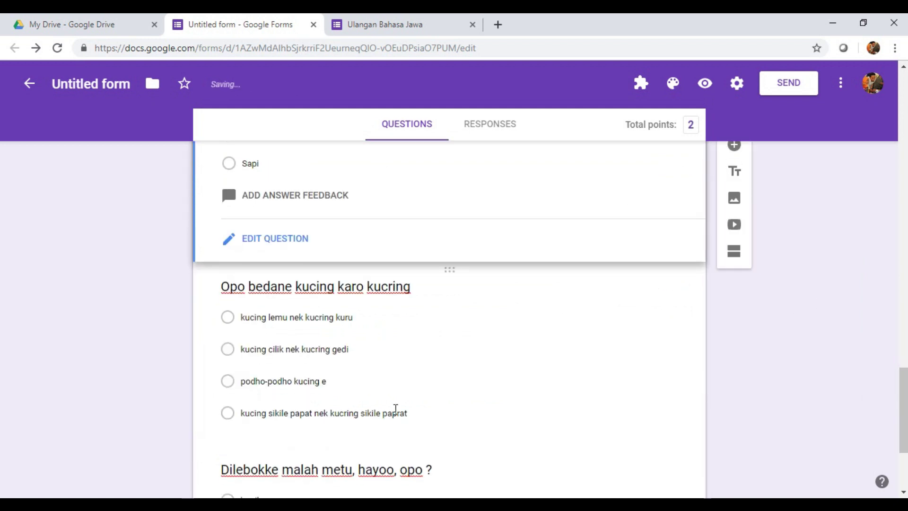
pyautogui.click(401, 384)
pyautogui.scroll(-3, 421, 392)
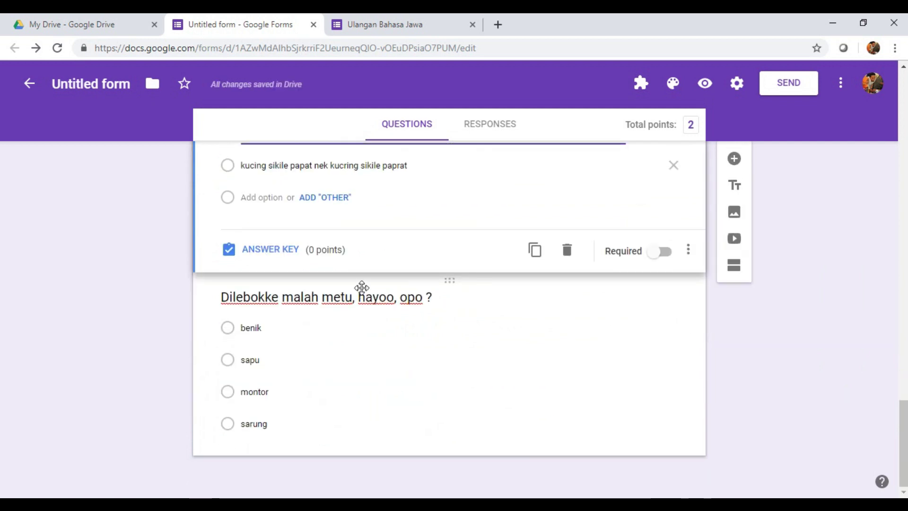
pyautogui.scroll(1, 362, 287)
# Step: Key 'kucing sikile papat nek kucring sikile paprat' as correct for 'Opo bedane kucing karo kucring', worth 3 points
pyautogui.moveTo(235, 237); pyautogui.dragTo(528, 267)
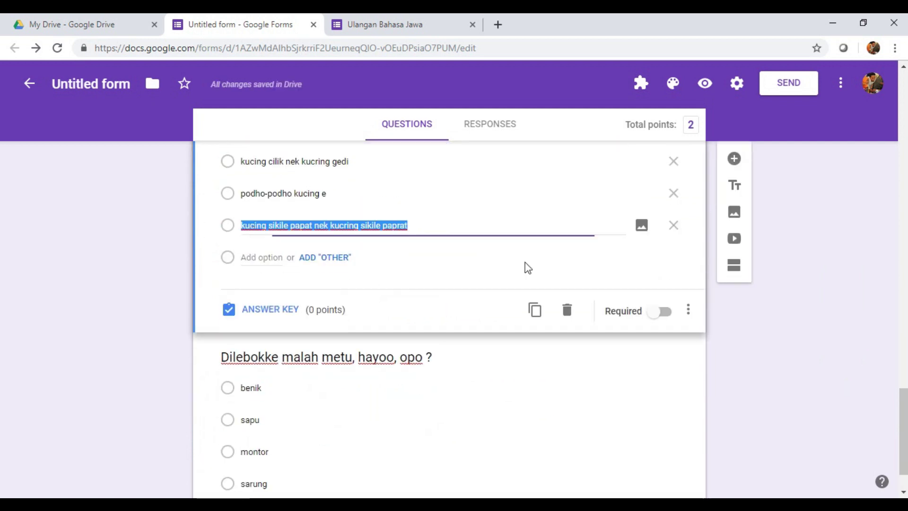
pyautogui.scroll(1, 528, 267)
pyautogui.click(288, 375)
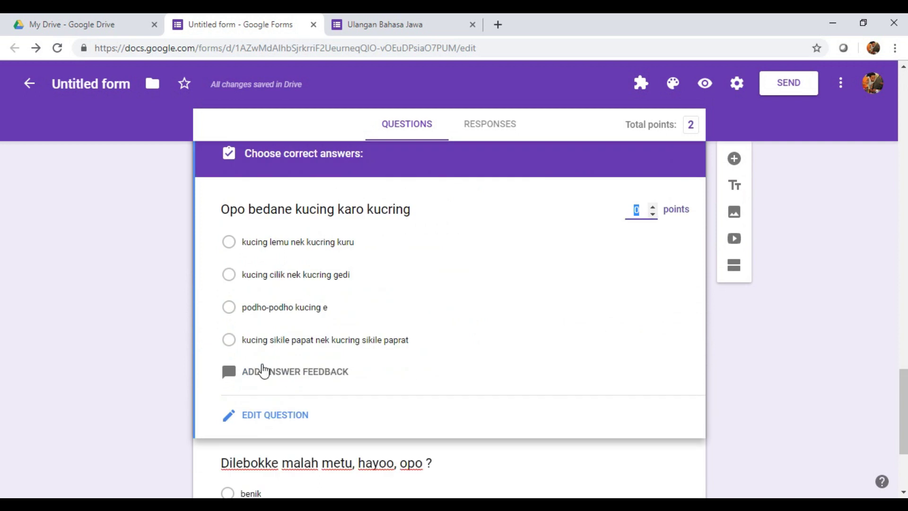
pyautogui.click(232, 341)
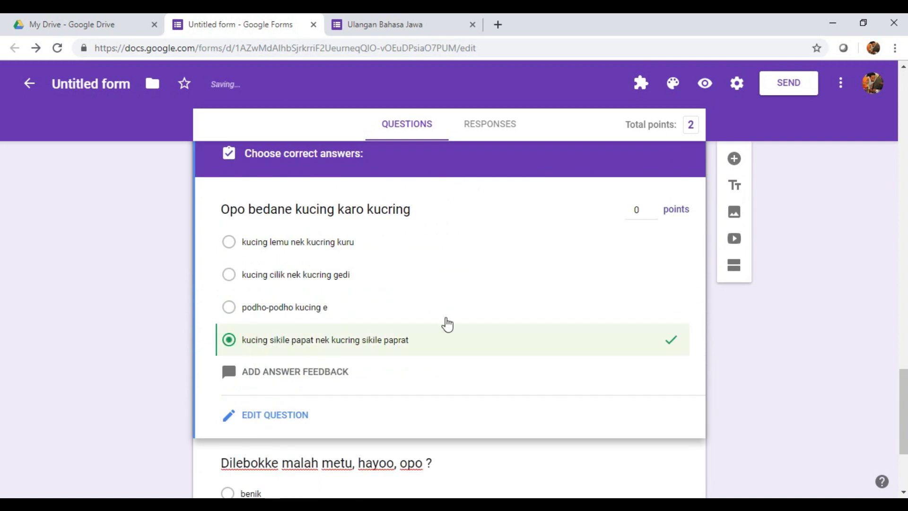
pyautogui.scroll(-2, 531, 300)
pyautogui.scroll(4, 640, 330)
pyautogui.click(653, 340)
pyautogui.click(653, 340)
pyautogui.click(653, 340)
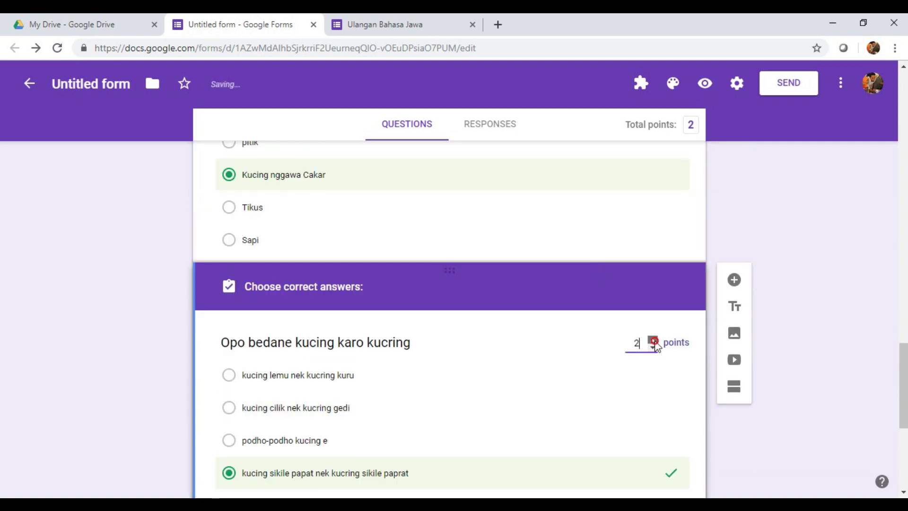
pyautogui.scroll(-4, 552, 428)
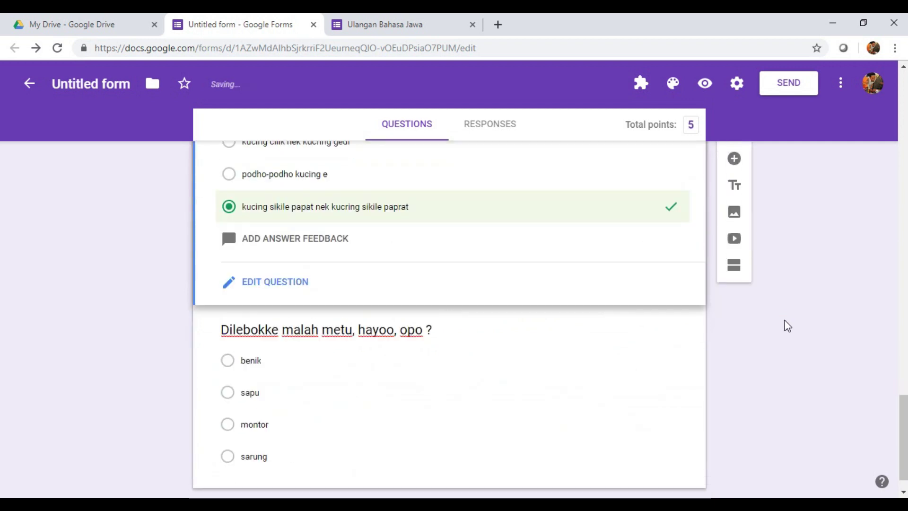
# Step: Key 'benik' as correct for 'Dilebokke malah metu, hayoo, opo ?', worth 4 points
pyautogui.click(328, 394)
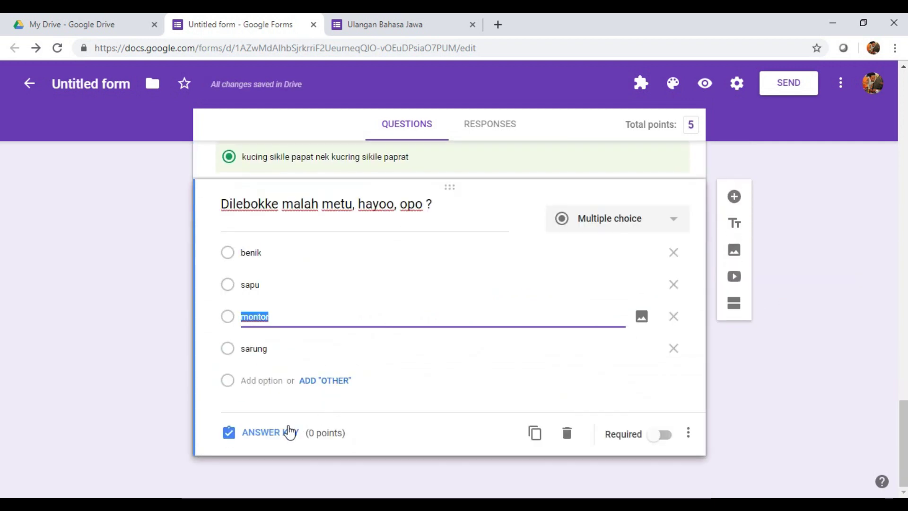
pyautogui.click(284, 434)
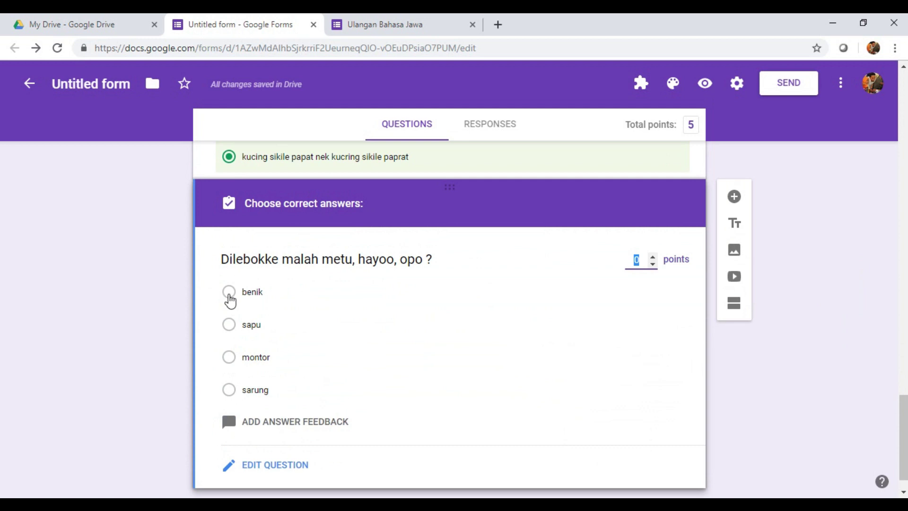
pyautogui.click(239, 296)
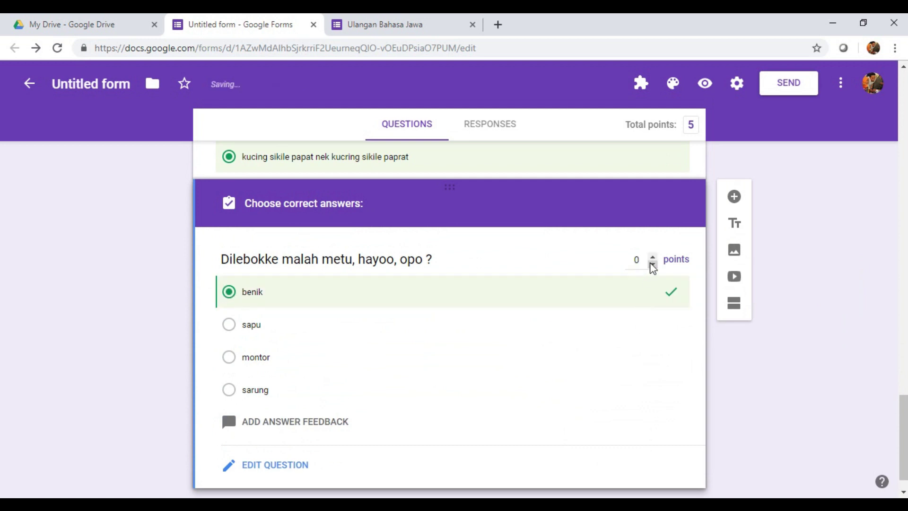
pyautogui.click(653, 258)
pyautogui.click(653, 258)
pyautogui.click(653, 259)
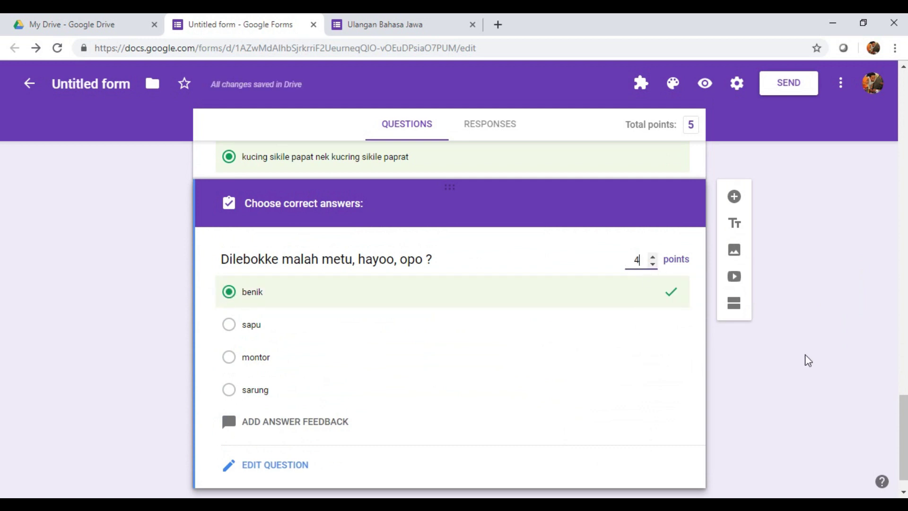
pyautogui.scroll(5, 637, 390)
pyautogui.scroll(15, 637, 389)
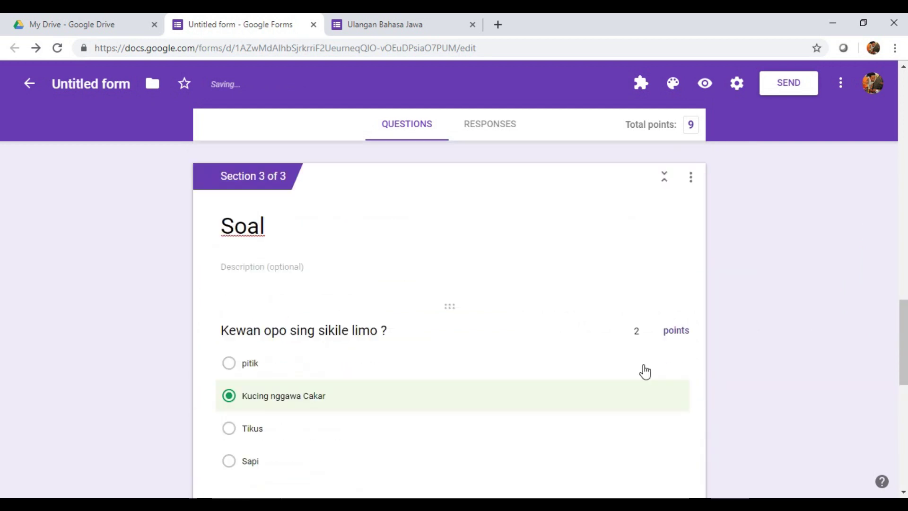
# Step: Copy the quiz's shortened forms.gle share link from the Send dialog
pyautogui.scroll(3, 724, 207)
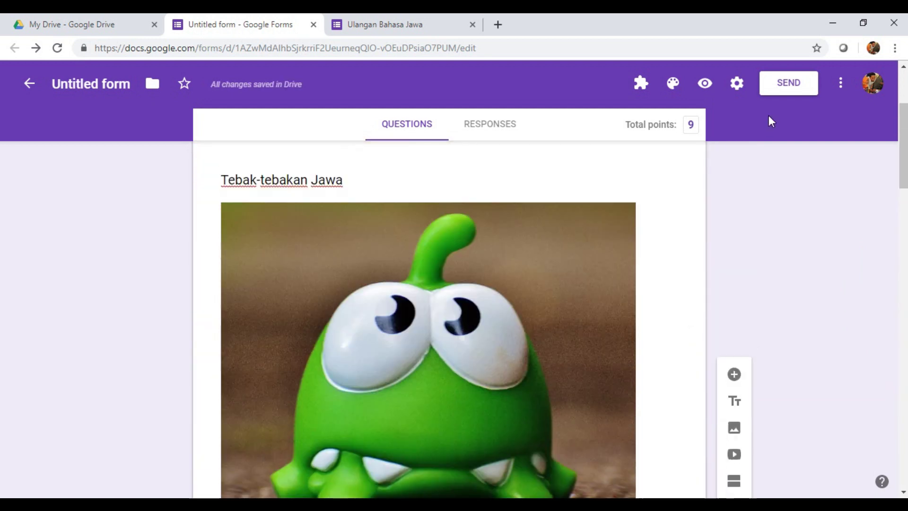
pyautogui.click(781, 87)
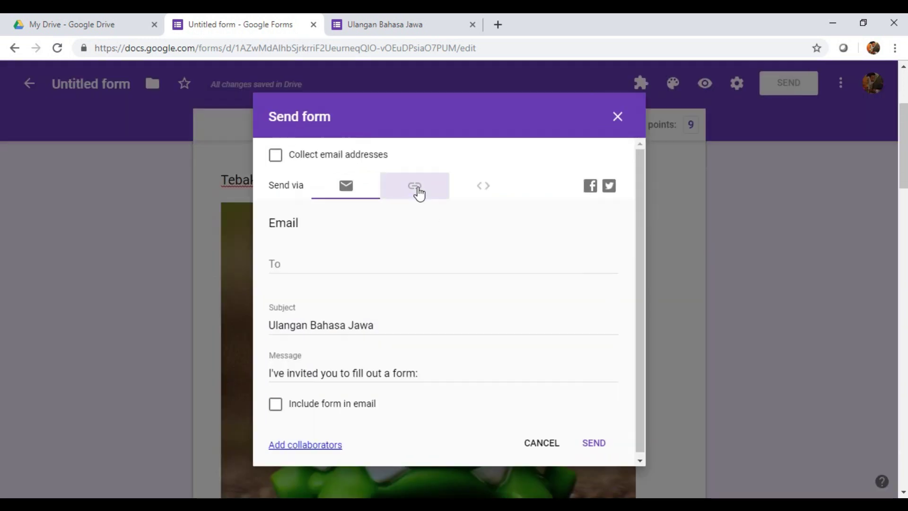
pyautogui.click(419, 191)
pyautogui.click(287, 271)
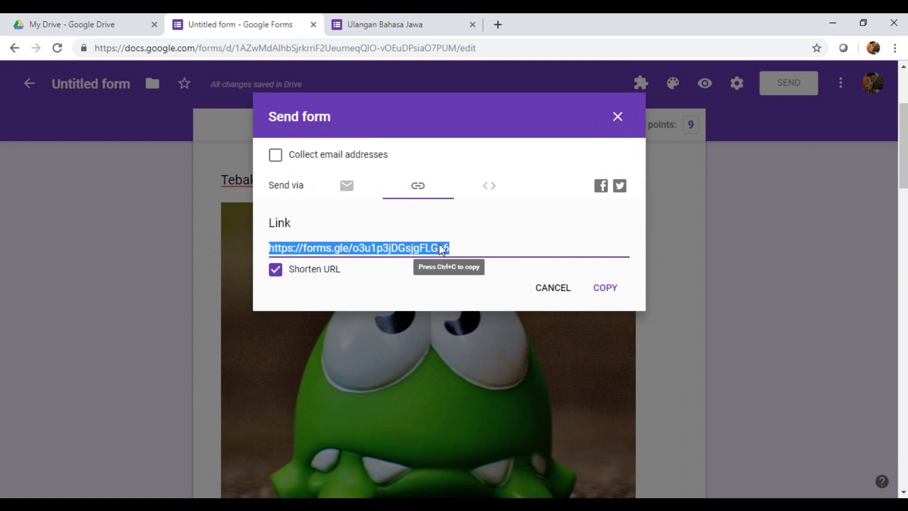
pyautogui.hotkey('ctrl', 'c')
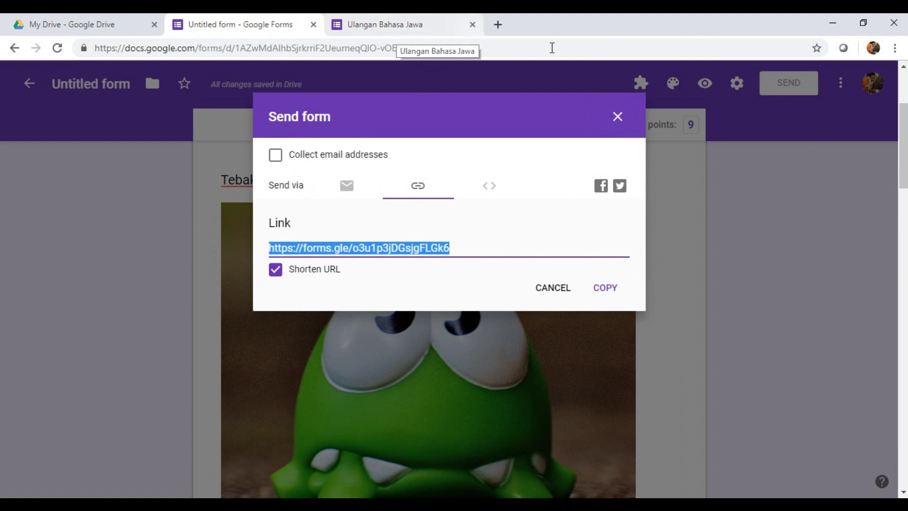
# Step: Close the old quiz preview tab, leaving the page, and close the Send dialog
pyautogui.click(473, 24)
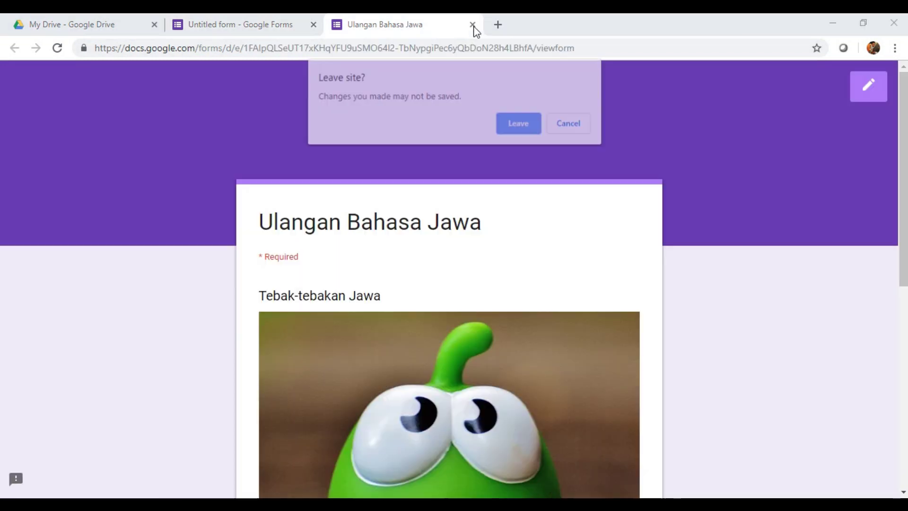
pyautogui.click(513, 125)
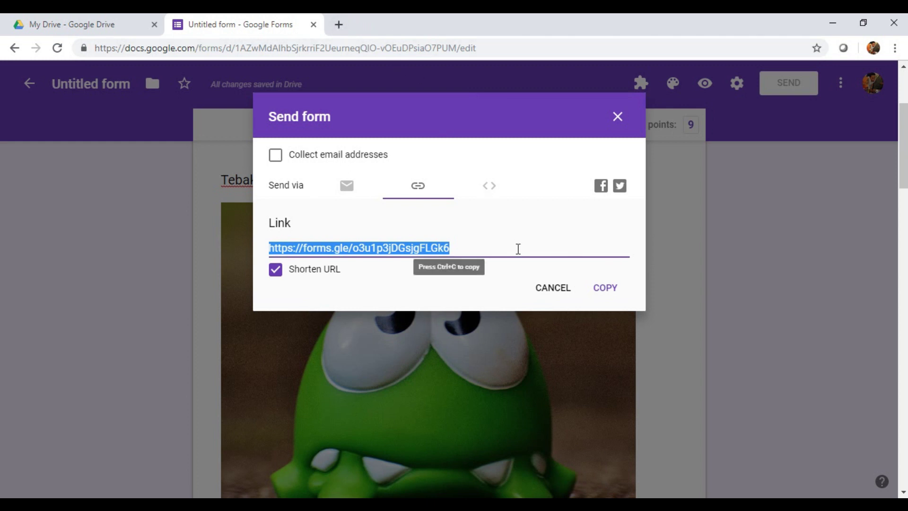
pyautogui.scroll(-5, 572, 313)
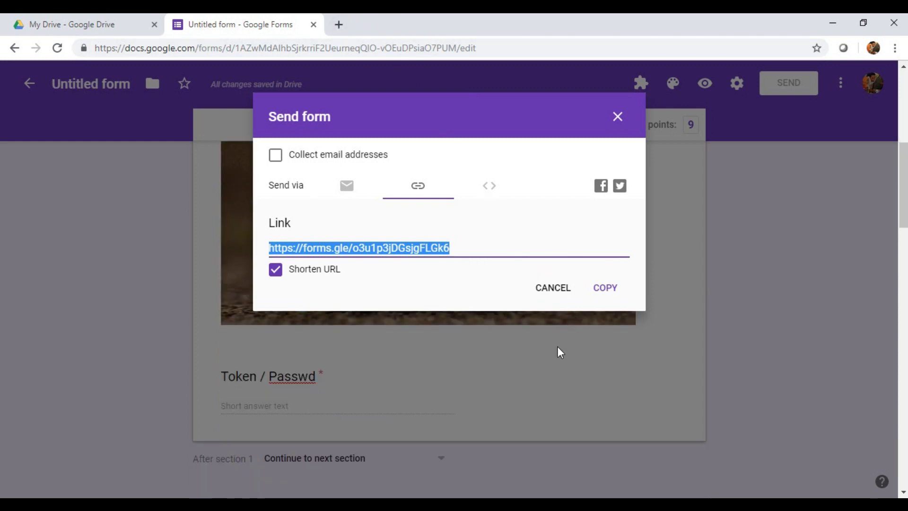
pyautogui.scroll(2, 563, 331)
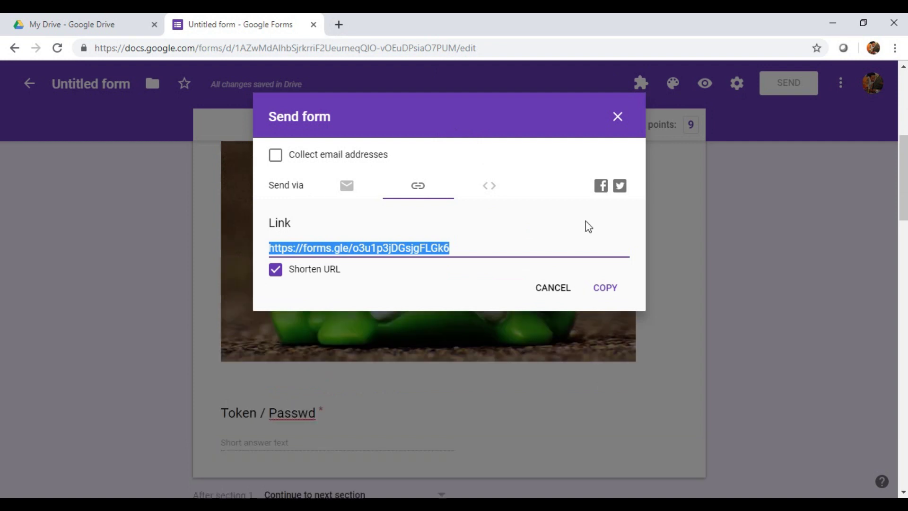
pyautogui.click(619, 122)
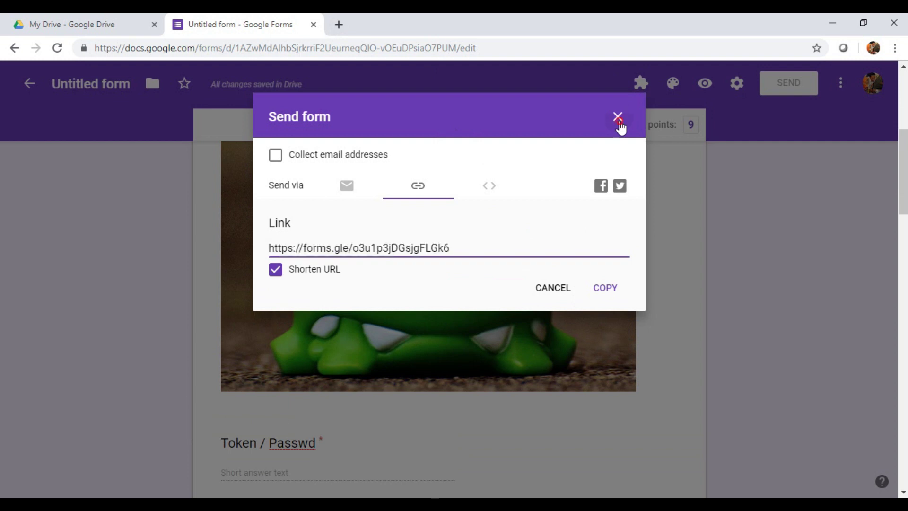
# Step: Open the 'Ulangan Bahasa Jawa' quiz as a respondent and click into the Token / Passwd answer box
pyautogui.scroll(-6, 468, 265)
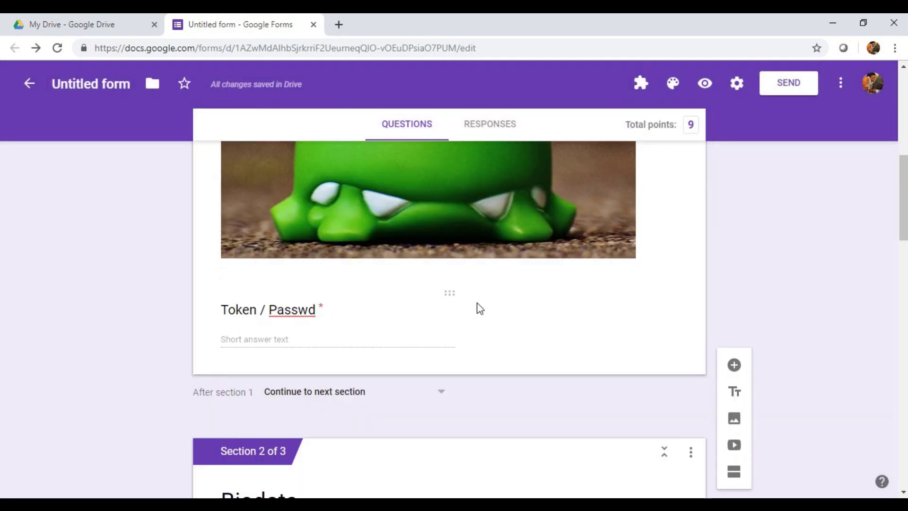
pyautogui.scroll(3, 473, 322)
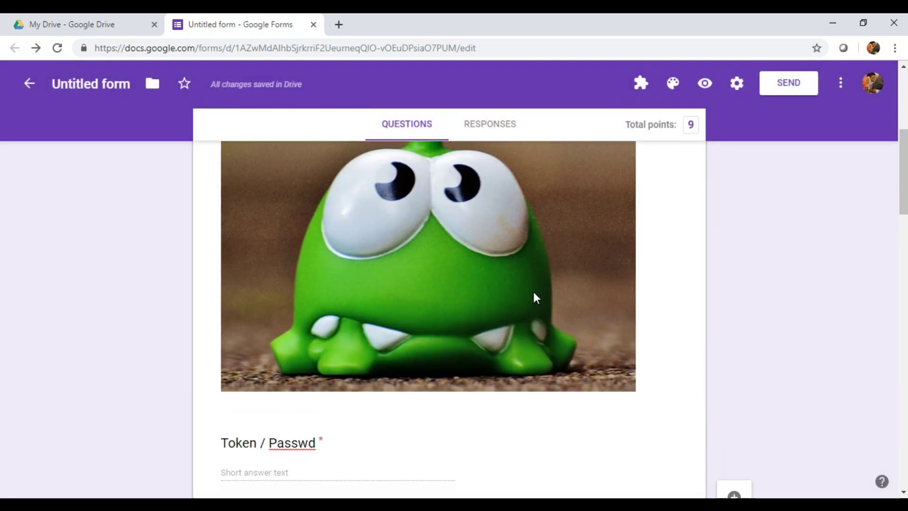
pyautogui.click(704, 85)
pyautogui.scroll(-8, 374, 346)
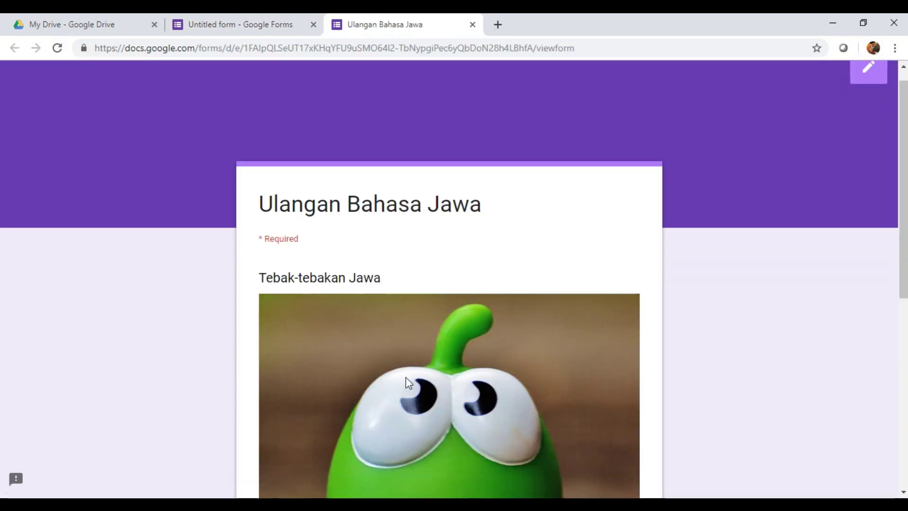
pyautogui.click(303, 277)
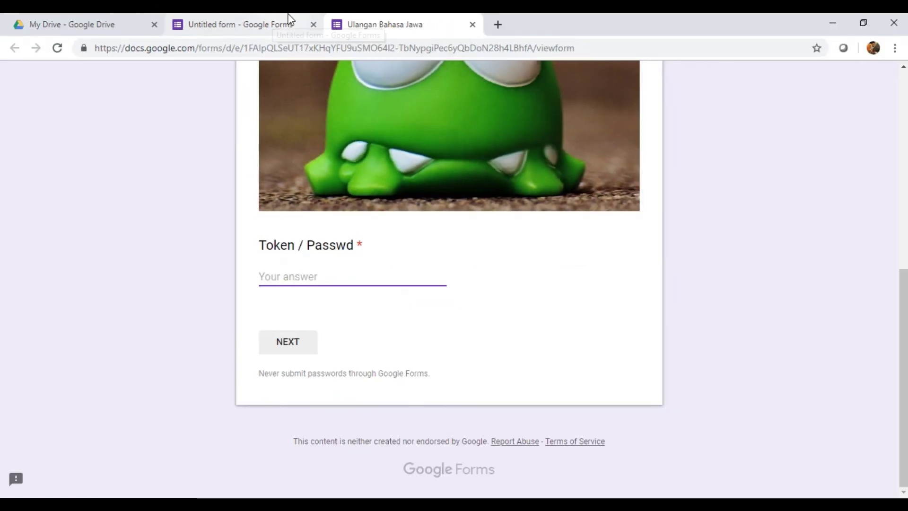
# Step: In the editor, open the Token / Passwd question and select the expected token in its validation rule
pyautogui.click(289, 19)
pyautogui.scroll(-4, 369, 213)
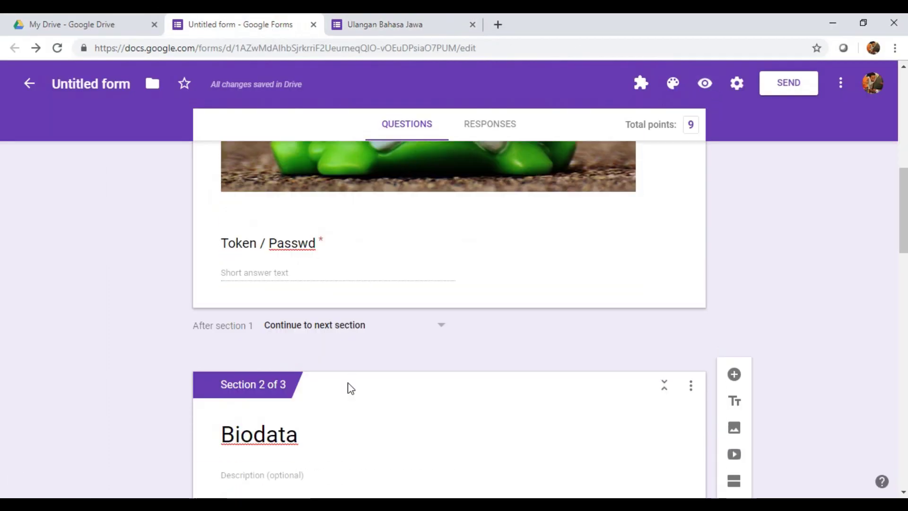
pyautogui.scroll(-7, 351, 378)
pyautogui.scroll(4, 352, 360)
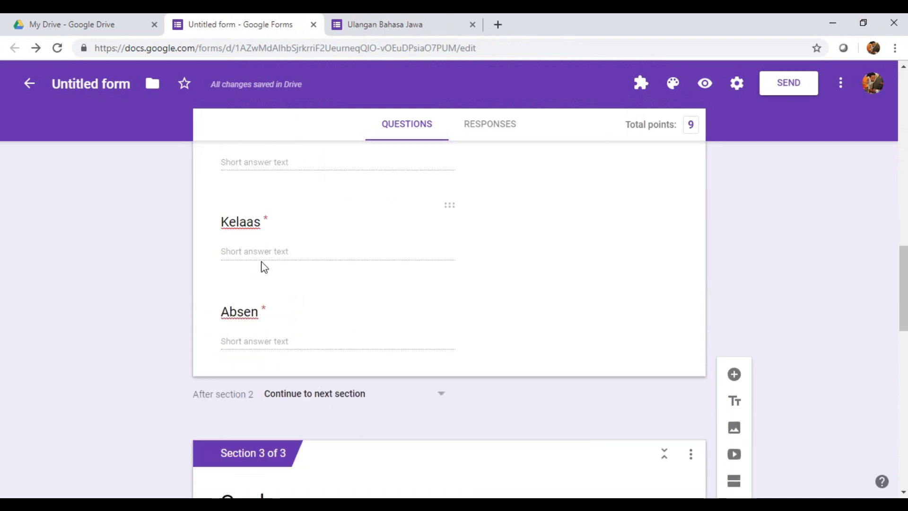
pyautogui.scroll(-5, 331, 303)
pyautogui.scroll(7, 373, 326)
pyautogui.scroll(7, 368, 275)
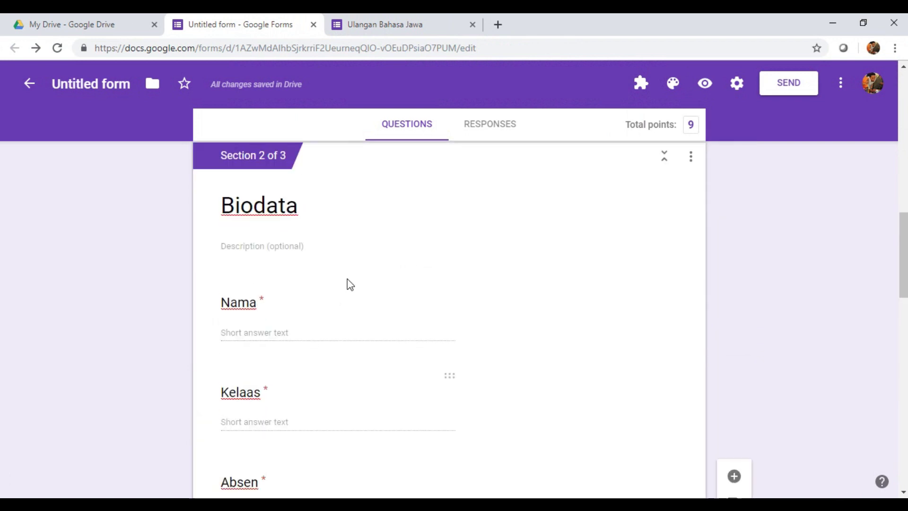
pyautogui.click(303, 269)
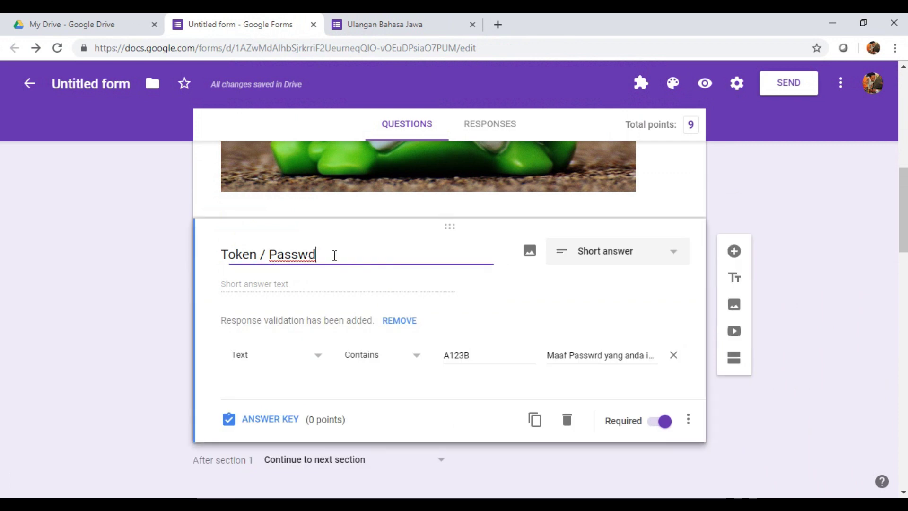
pyautogui.moveTo(474, 354); pyautogui.dragTo(436, 353)
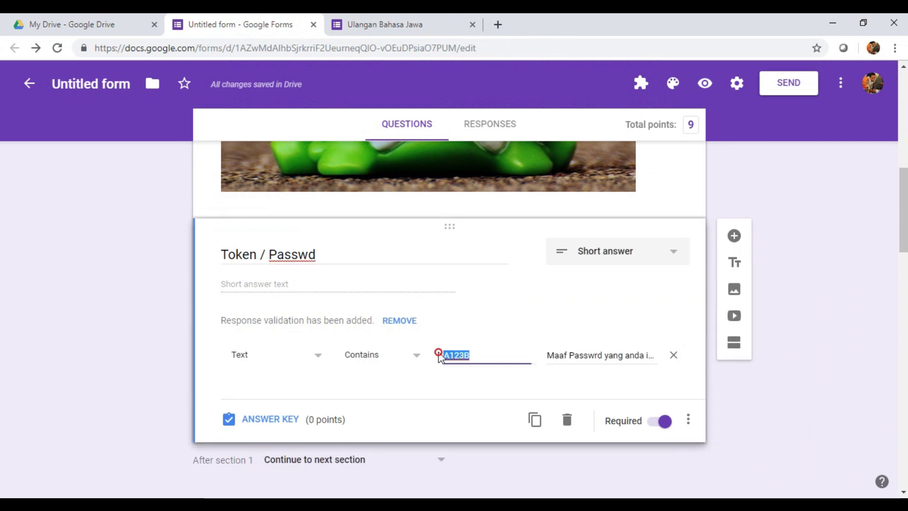
# Step: In the preview, enter the token in Token / Passwd, correcting its last letter to uppercase
pyautogui.click(374, 29)
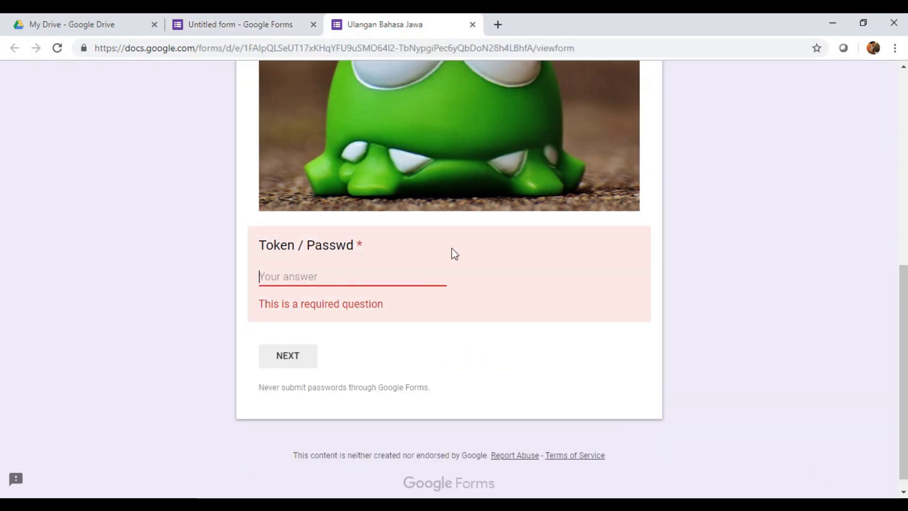
pyautogui.click(345, 277)
pyautogui.write('A123b')
pyautogui.press('BackSpace')
pyautogui.write('b')
pyautogui.press('BackSpace')
pyautogui.write('b')
pyautogui.press('BackSpace')
pyautogui.write('B')
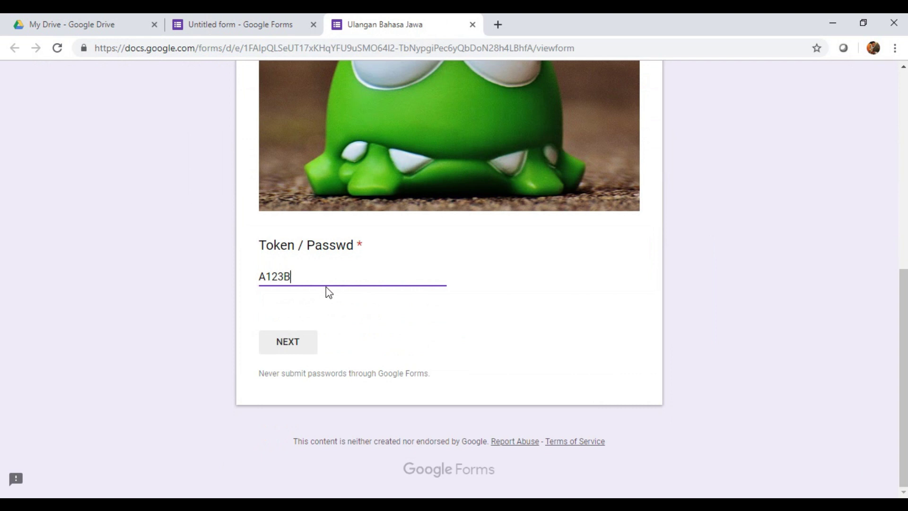
# Step: Submit the token to reach the Biodata page with Nama, Kelaas and Absen
pyautogui.click(297, 341)
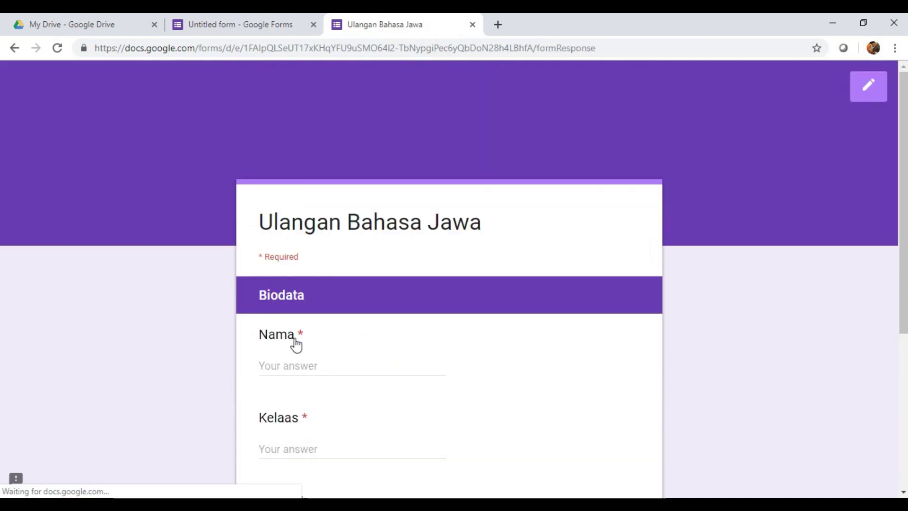
pyautogui.scroll(-4, 378, 293)
pyautogui.scroll(-1, 374, 300)
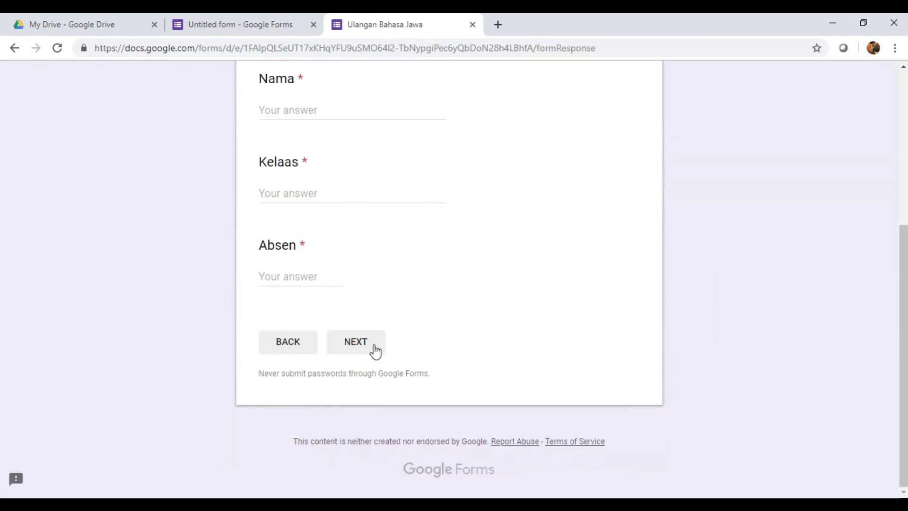
pyautogui.scroll(6, 366, 275)
pyautogui.scroll(-4, 395, 348)
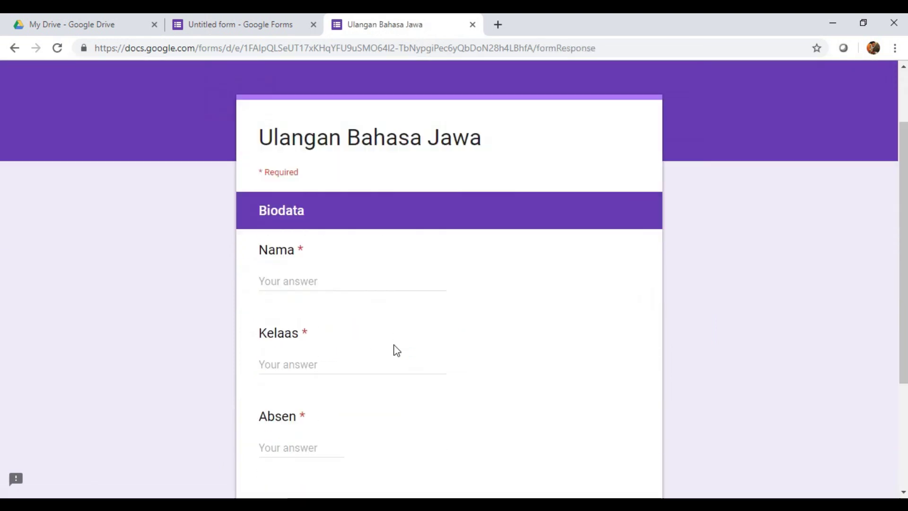